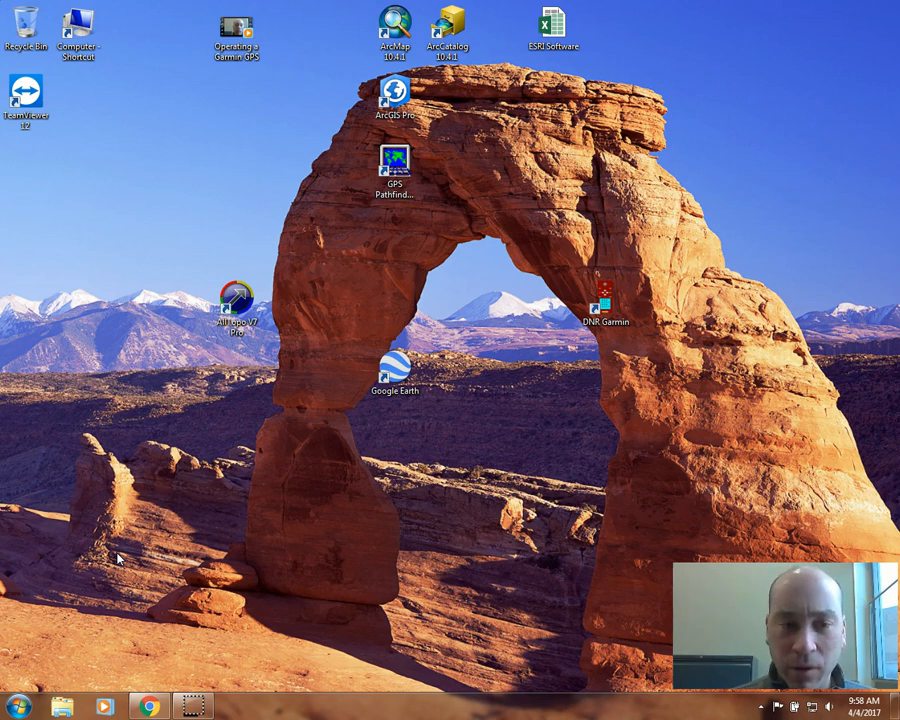
- Move the Google Earth desktop shortcut beside the GPS Pathfinder one, and load google.com in a new Chrome tab
{"action": "left_click_drag", "start_coordinate": [395, 372], "coordinate": [457, 167]}
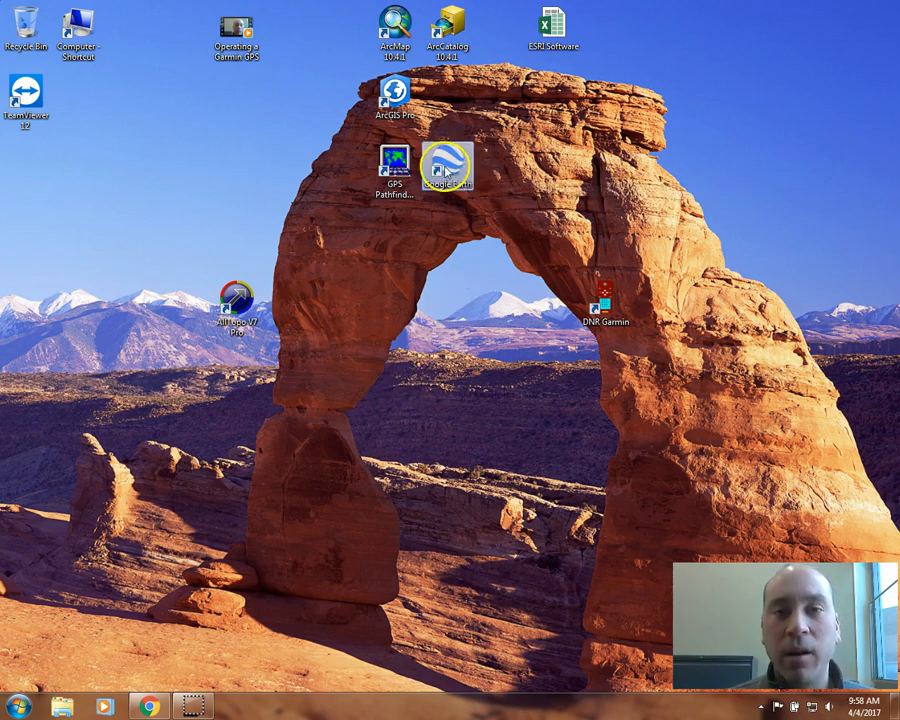
{"action": "left_click", "coordinate": [148, 707]}
{"action": "left_click", "coordinate": [700, 12]}
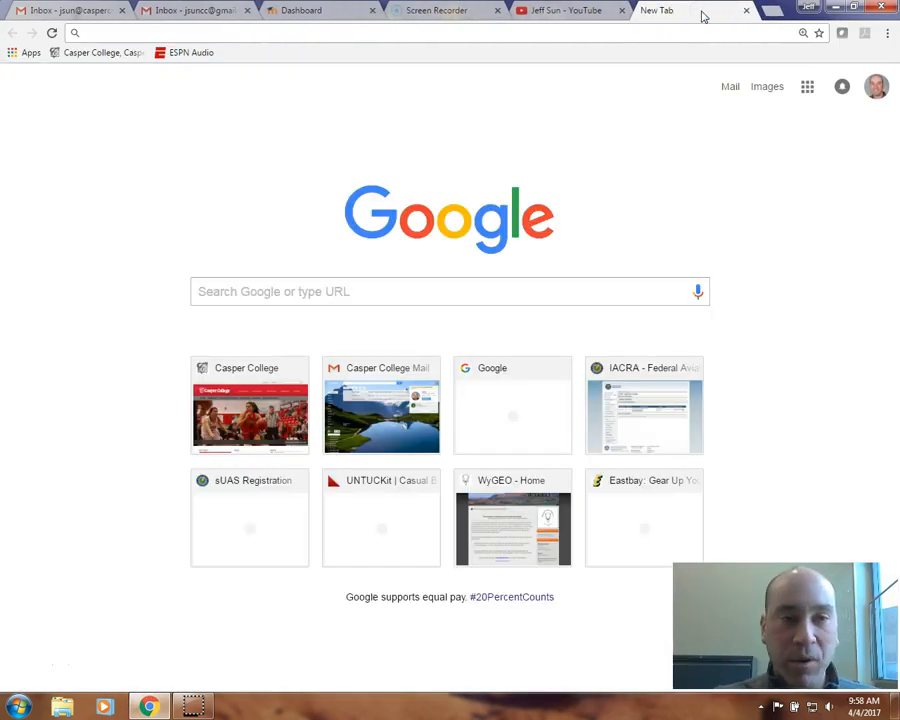
{"action": "type", "text": "google.com"}
{"action": "key", "text": "Return"}
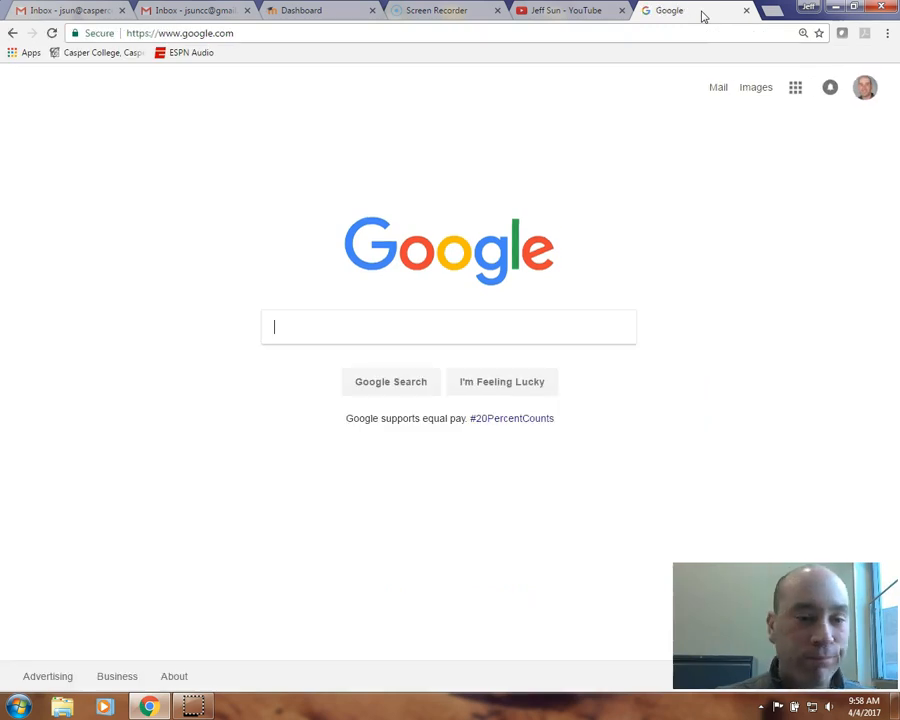
- Search Google for "google earth" and open the official Google Earth website from the results
{"action": "left_click", "coordinate": [376, 332]}
{"action": "type", "text": "google earth"}
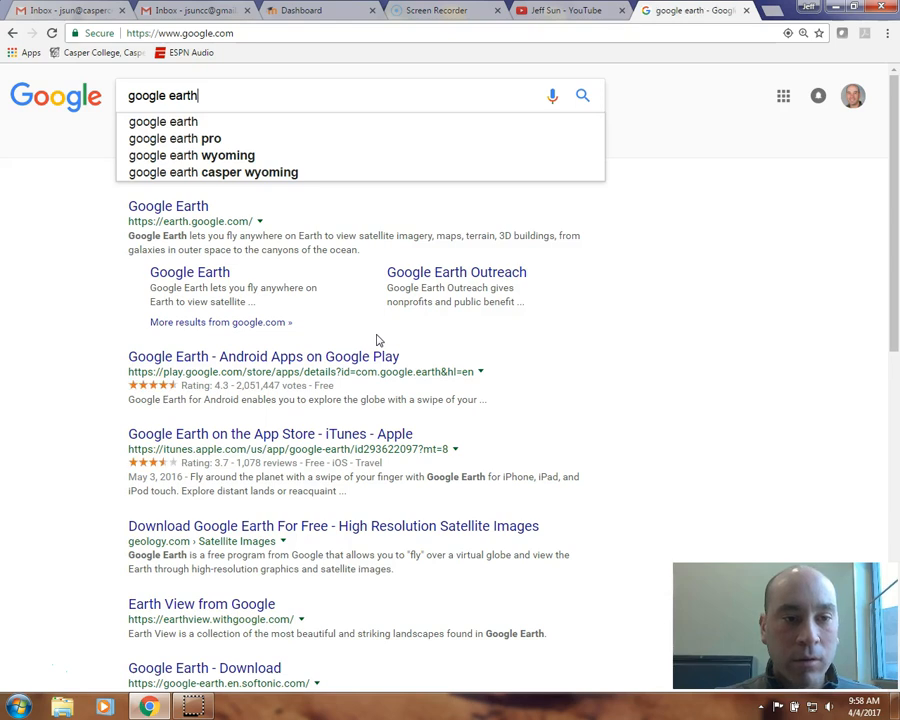
{"action": "key", "text": "Return"}
{"action": "left_click", "coordinate": [374, 338]}
{"action": "left_click", "coordinate": [176, 208]}
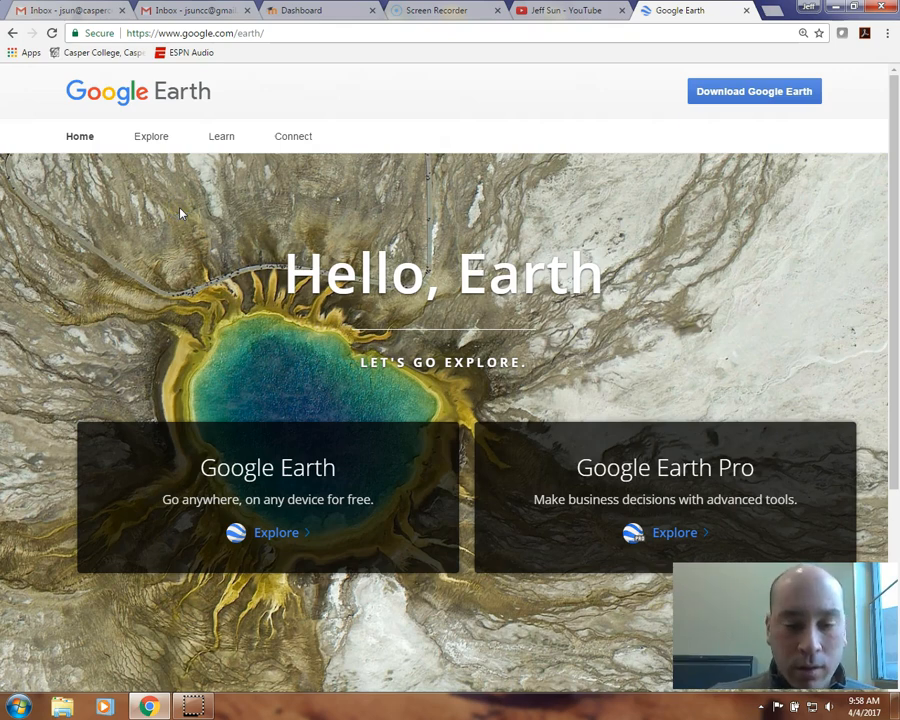
- Open the Google Earth download page with its terms of service, and minimize the browser to return to the desktop
{"action": "scroll", "coordinate": [197, 231], "scroll_direction": "down", "scroll_amount": 1}
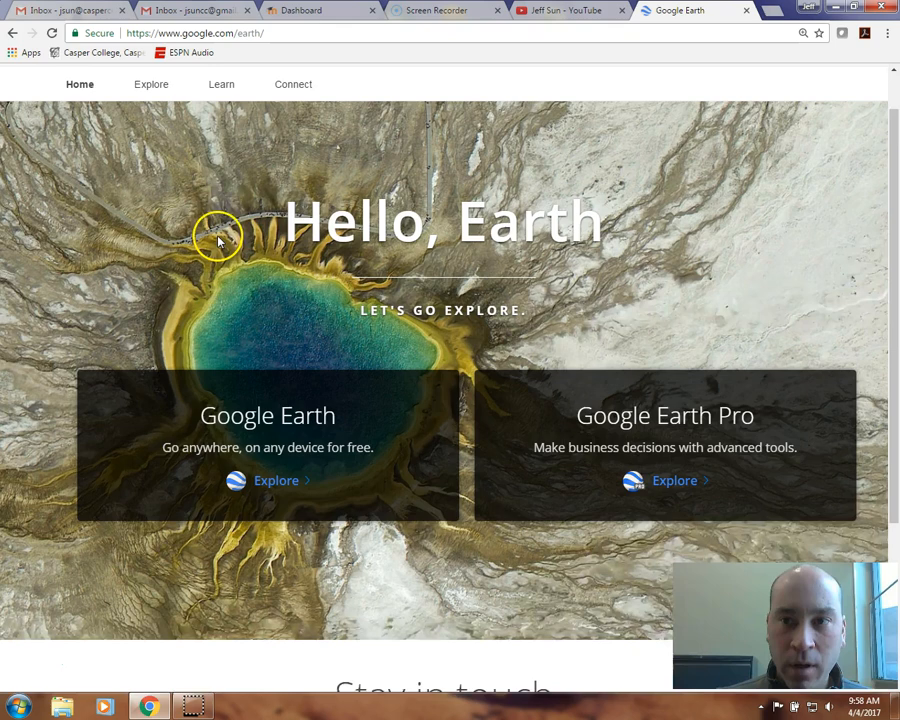
{"action": "scroll", "coordinate": [217, 233], "scroll_direction": "up", "scroll_amount": 1}
{"action": "left_click", "coordinate": [757, 92]}
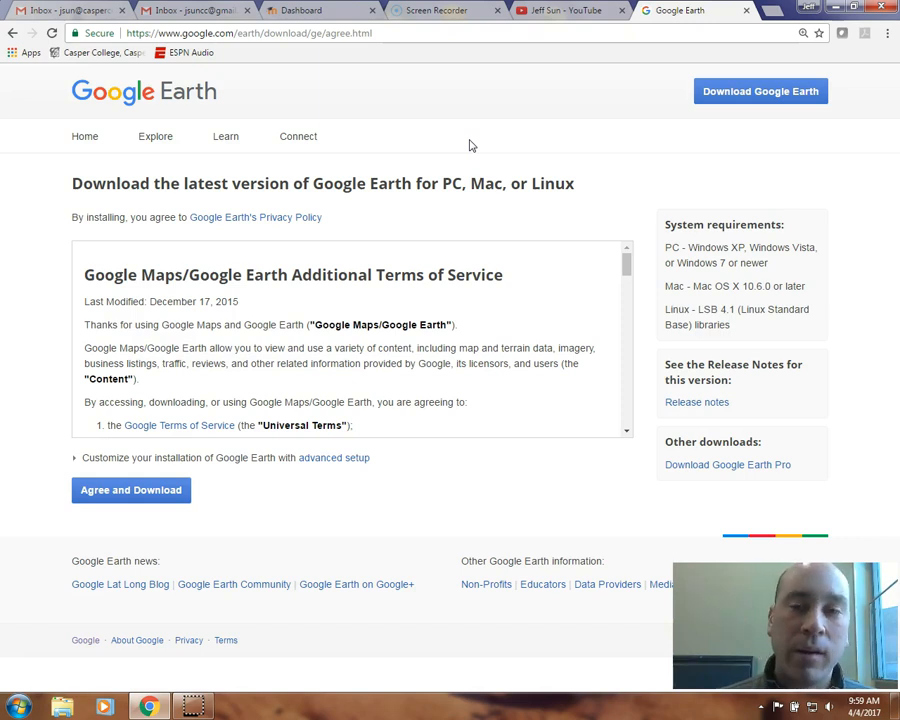
{"action": "left_click", "coordinate": [836, 12]}
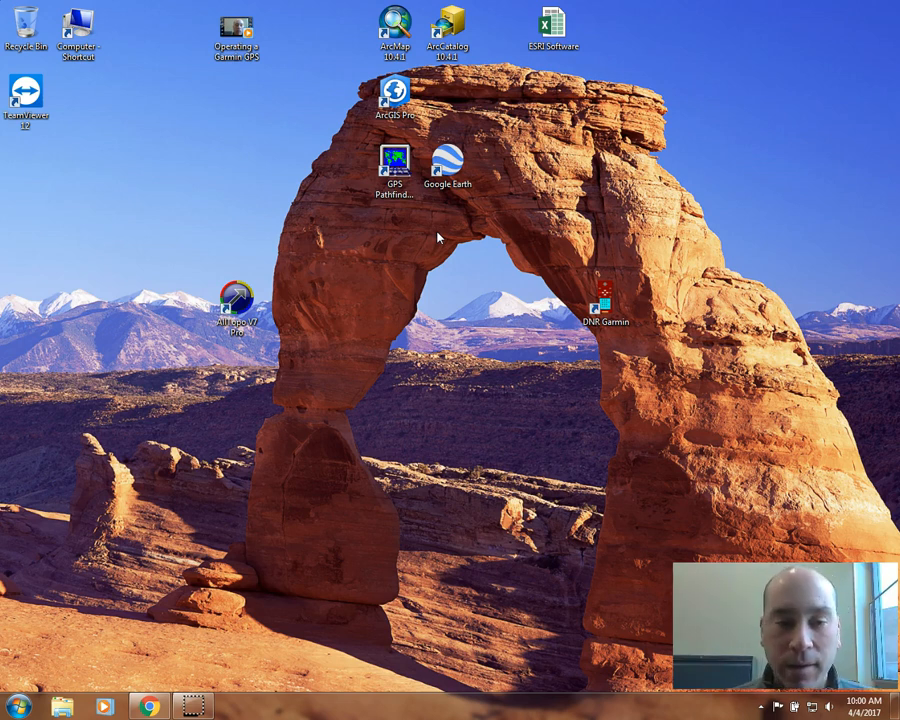
- Launch Google Earth from its desktop shortcut and dismiss the start-up tips
{"action": "double_click", "coordinate": [450, 165]}
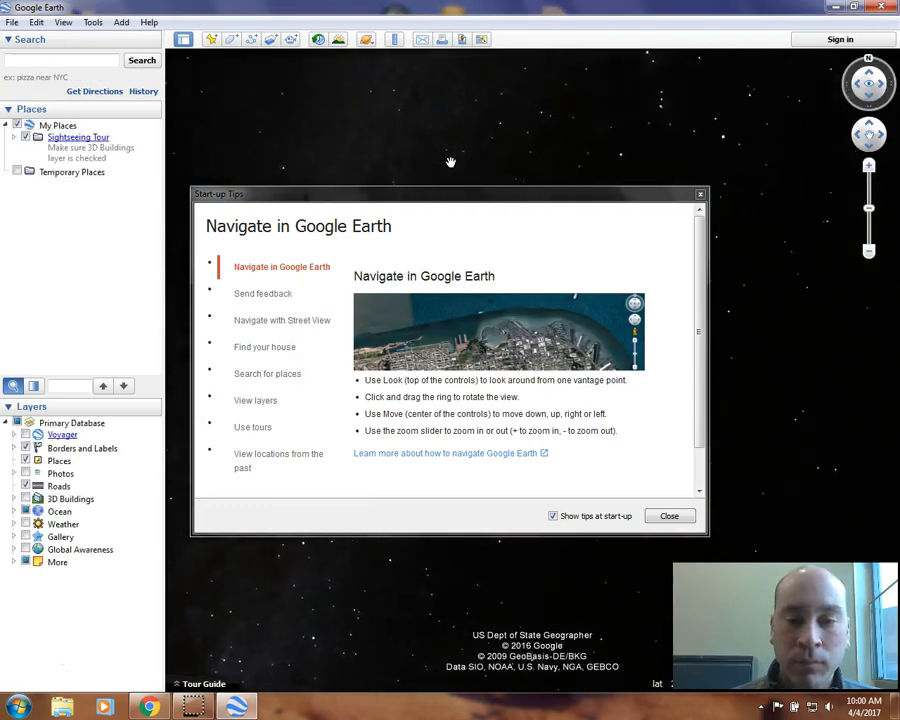
{"action": "left_click", "coordinate": [701, 195]}
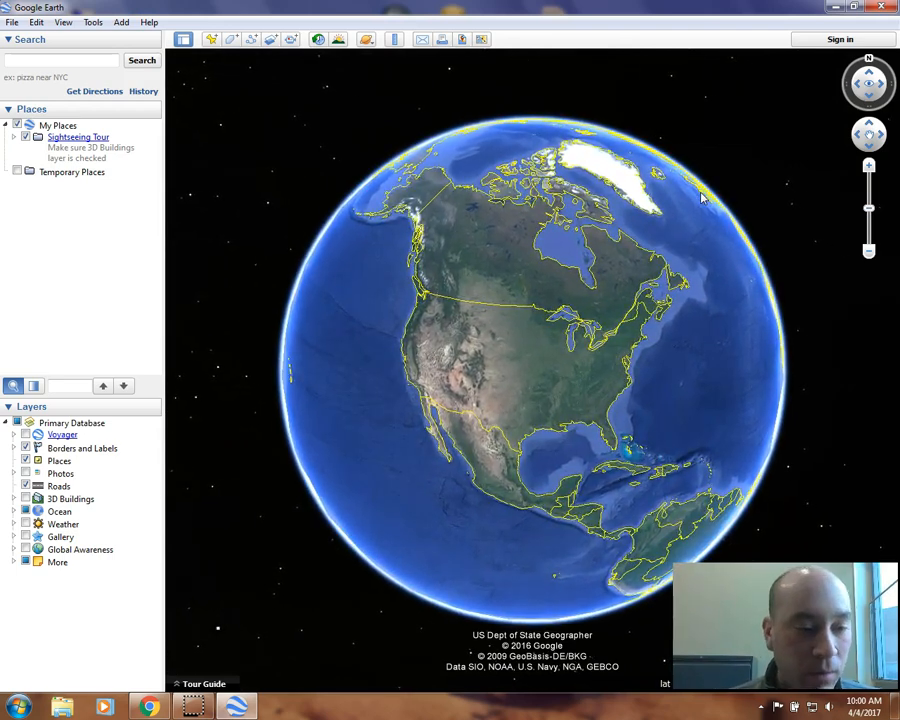
- Explore the globe by rotating it and zooming in and out over the United States, dismissing the unrelated browser notification
{"action": "left_click_drag", "start_coordinate": [695, 240], "coordinate": [714, 386]}
{"action": "left_click_drag", "start_coordinate": [385, 270], "coordinate": [344, 319]}
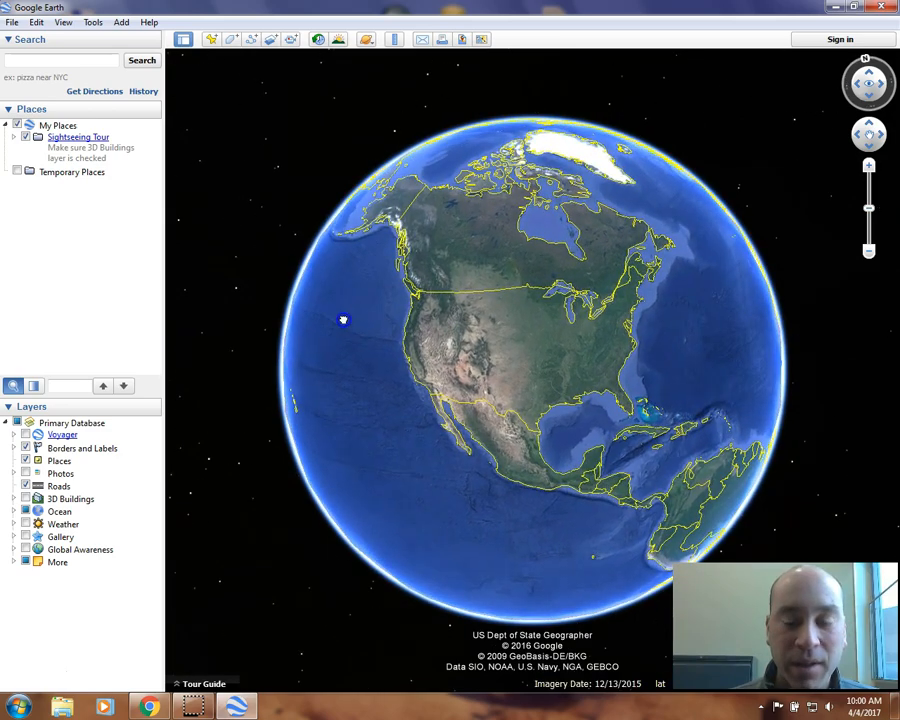
{"action": "left_click_drag", "start_coordinate": [681, 430], "coordinate": [649, 466]}
{"action": "left_click_drag", "start_coordinate": [669, 321], "coordinate": [703, 321]}
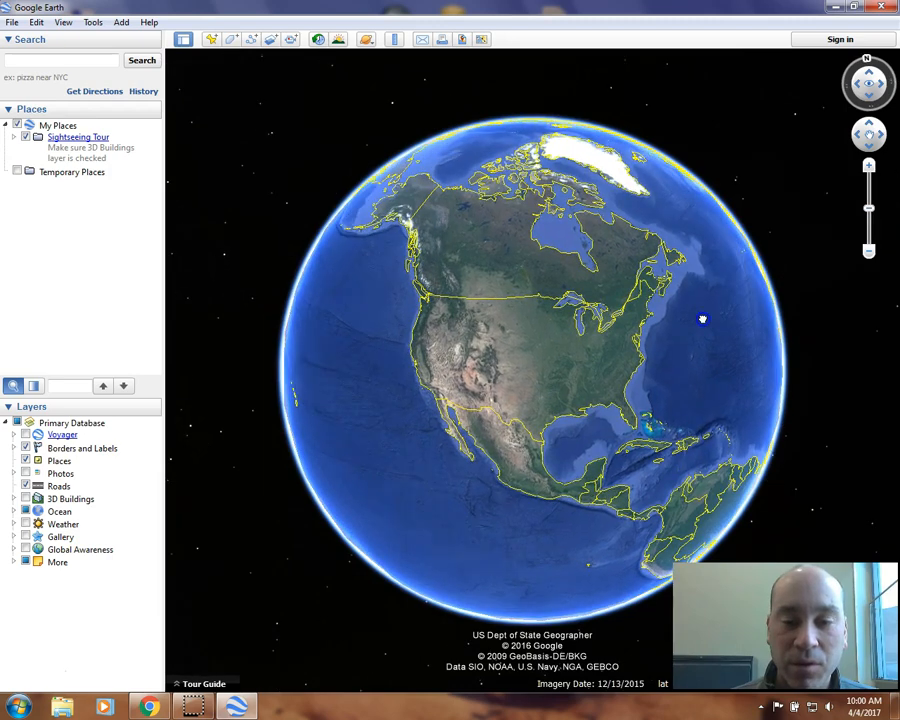
{"action": "left_click", "coordinate": [697, 344]}
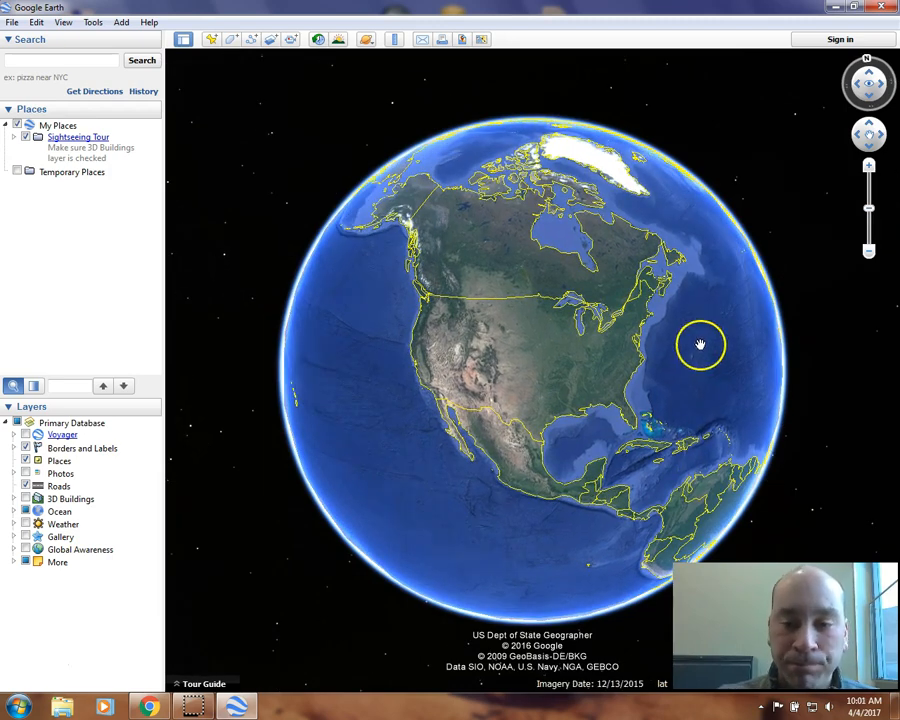
{"action": "left_click", "coordinate": [498, 365]}
{"action": "scroll", "coordinate": [498, 365], "scroll_direction": "up", "scroll_amount": 5}
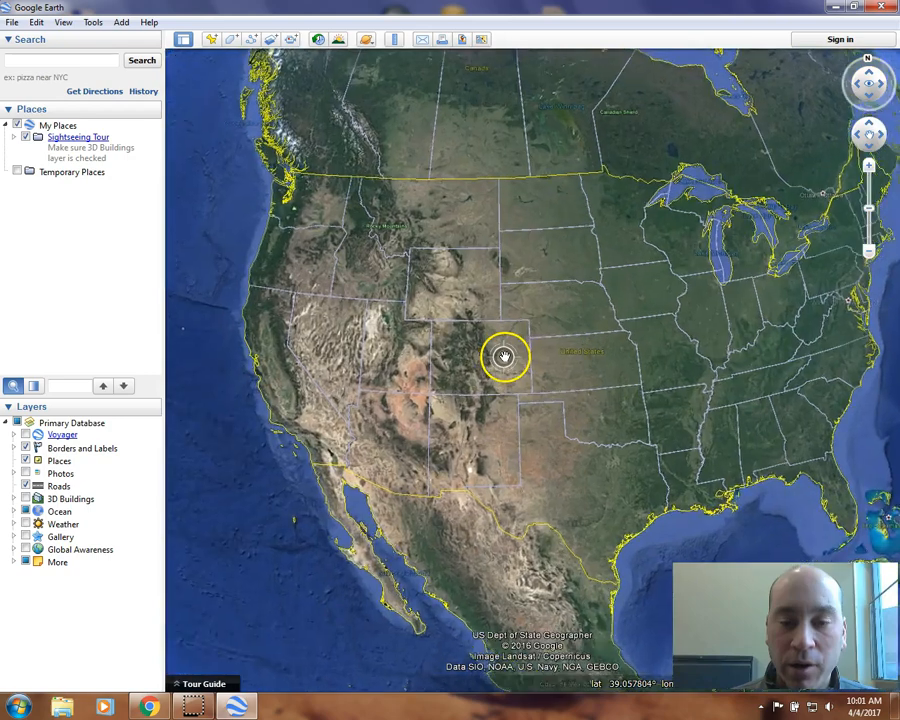
{"action": "scroll", "coordinate": [505, 357], "scroll_direction": "down", "scroll_amount": 6}
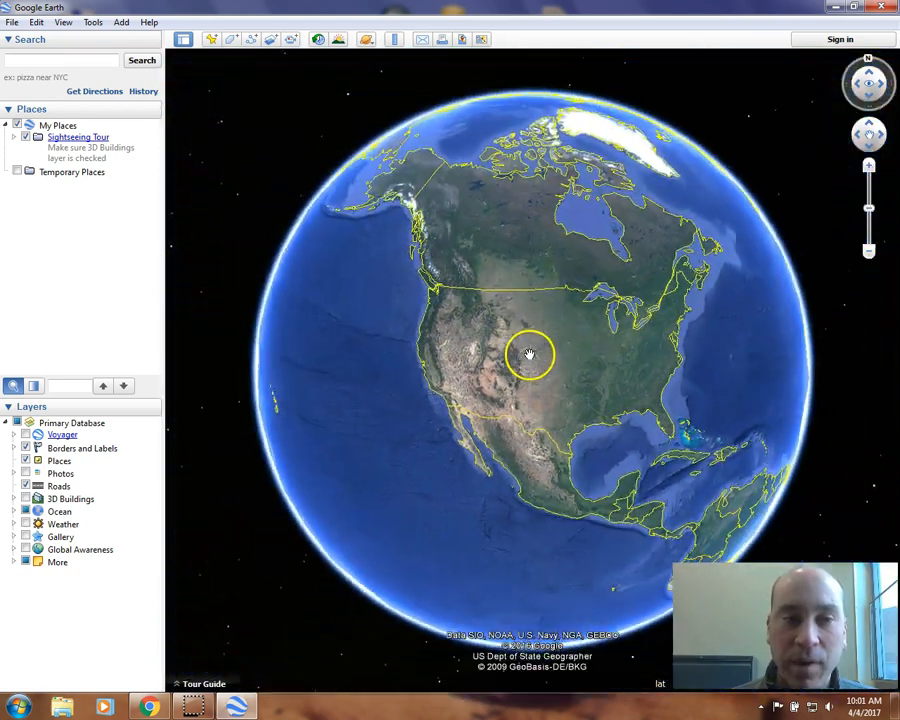
{"action": "left_click", "coordinate": [28, 61]}
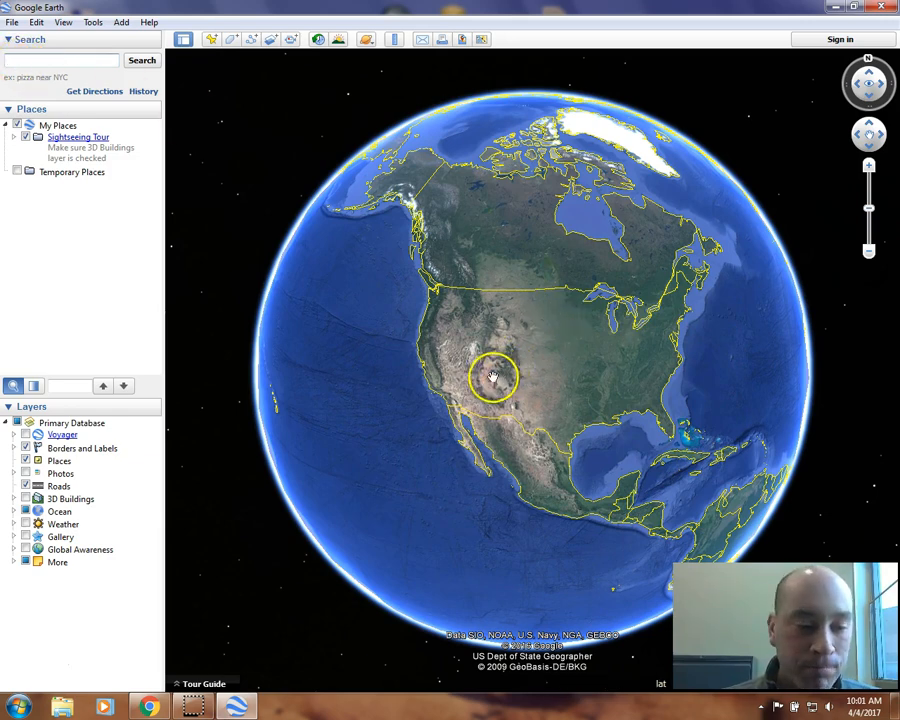
{"action": "scroll", "coordinate": [492, 376], "scroll_direction": "down", "scroll_amount": 2}
{"action": "scroll", "coordinate": [484, 376], "scroll_direction": "up", "scroll_amount": 2}
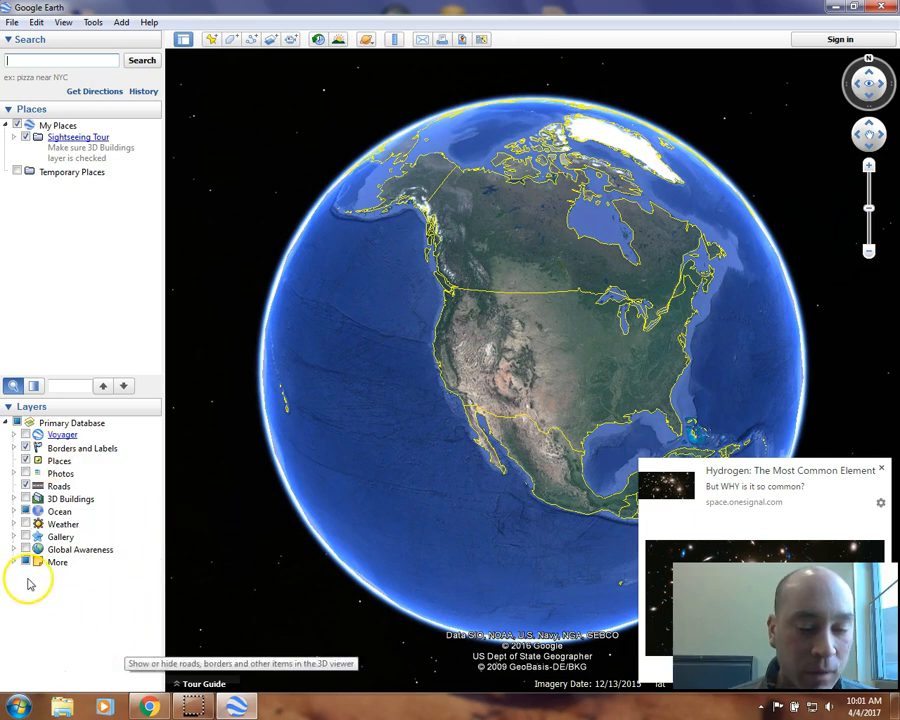
{"action": "left_click", "coordinate": [880, 470]}
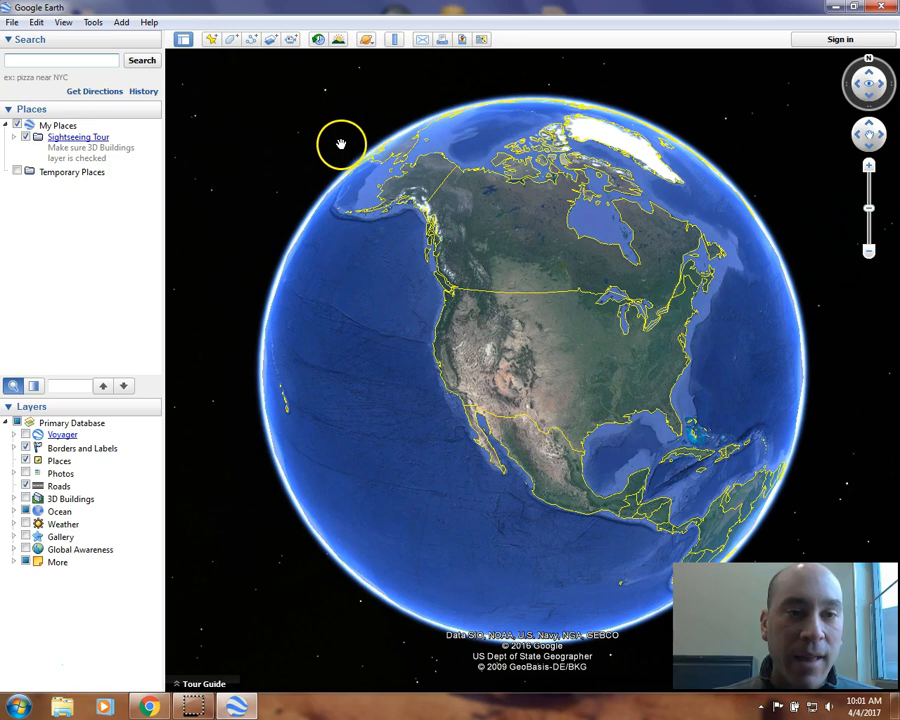
- Open the GPS import dialog, review its real-time tracking settings, and return to the device import options
{"action": "left_click", "coordinate": [93, 22]}
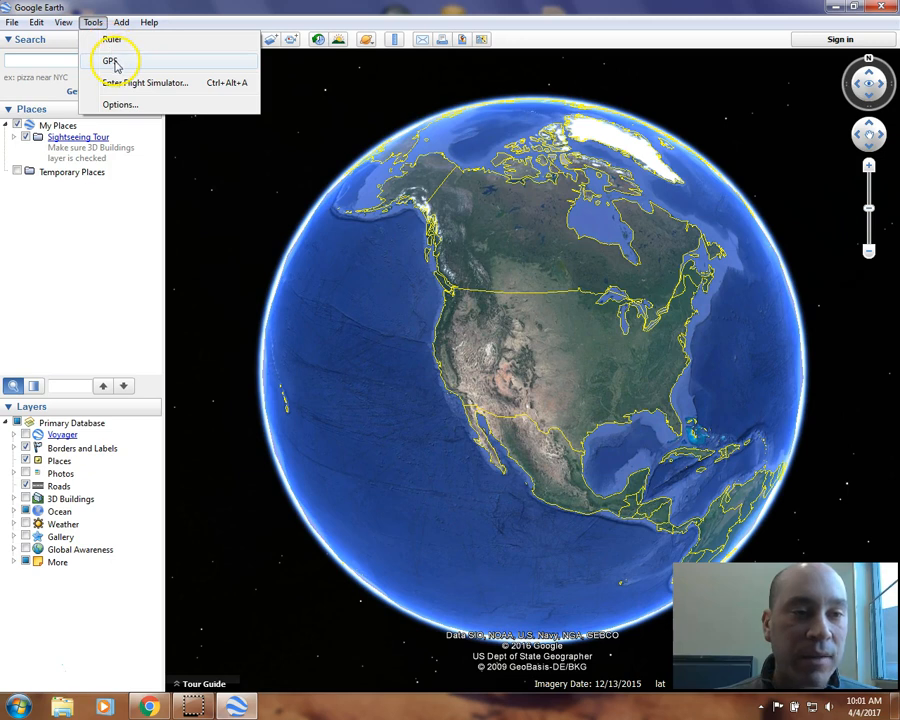
{"action": "left_click", "coordinate": [111, 61]}
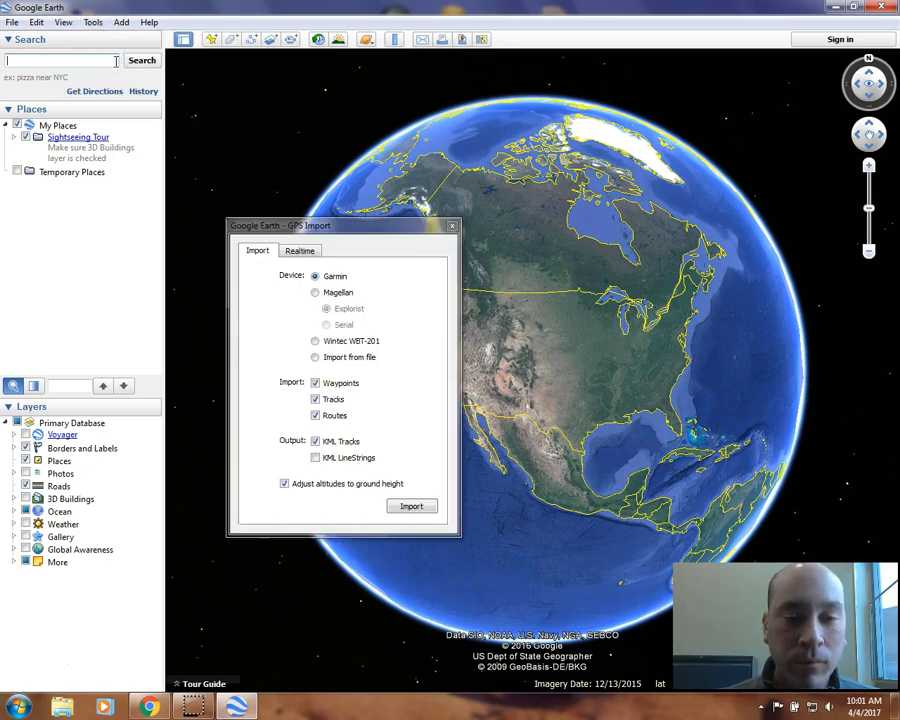
{"action": "left_click_drag", "start_coordinate": [357, 227], "coordinate": [397, 139]}
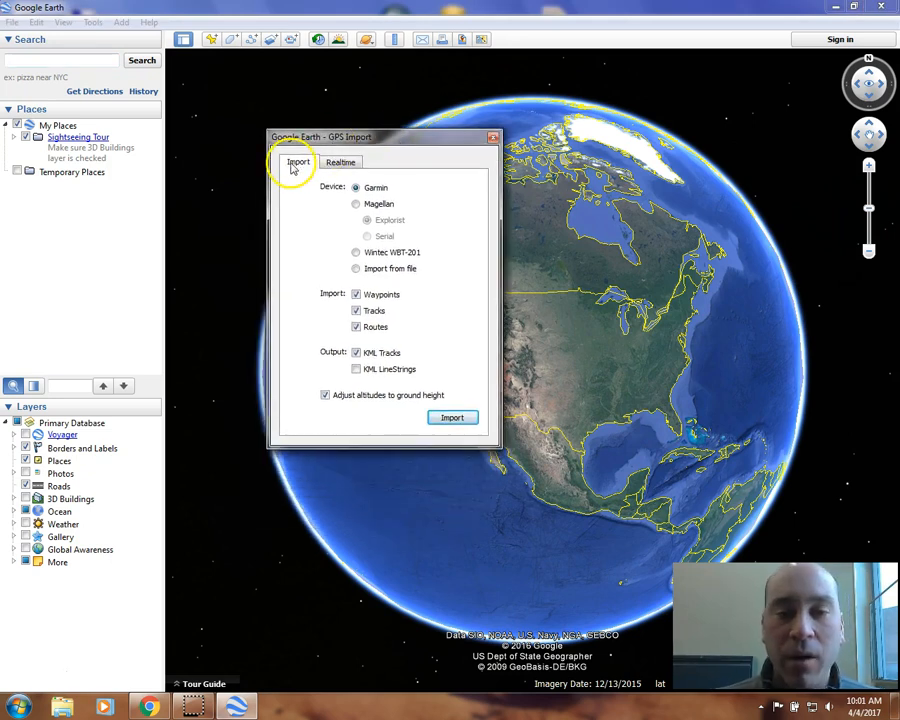
{"action": "left_click", "coordinate": [340, 162]}
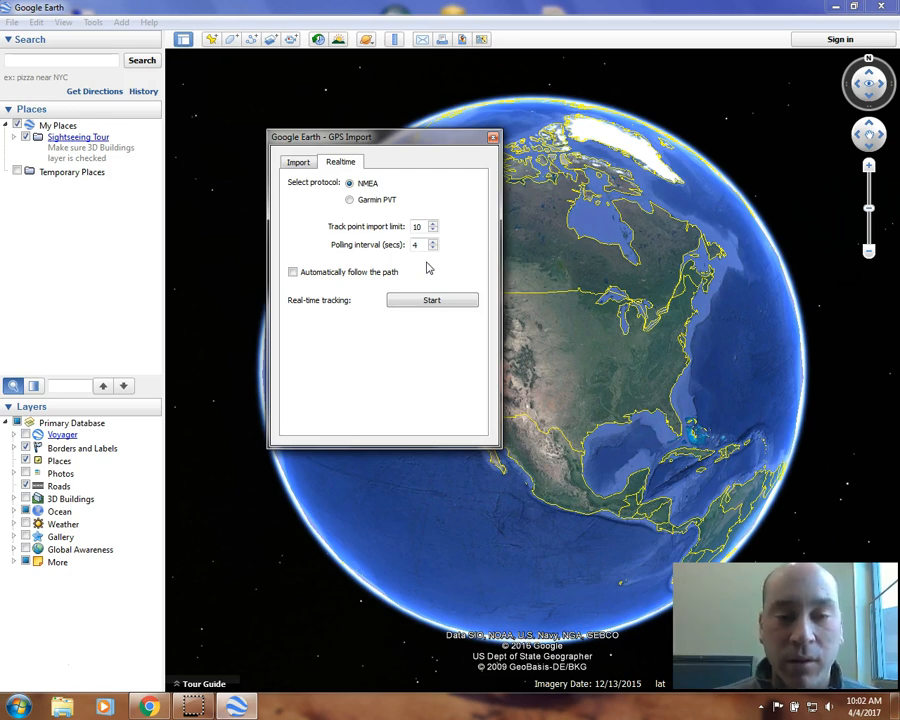
{"action": "left_click", "coordinate": [298, 163]}
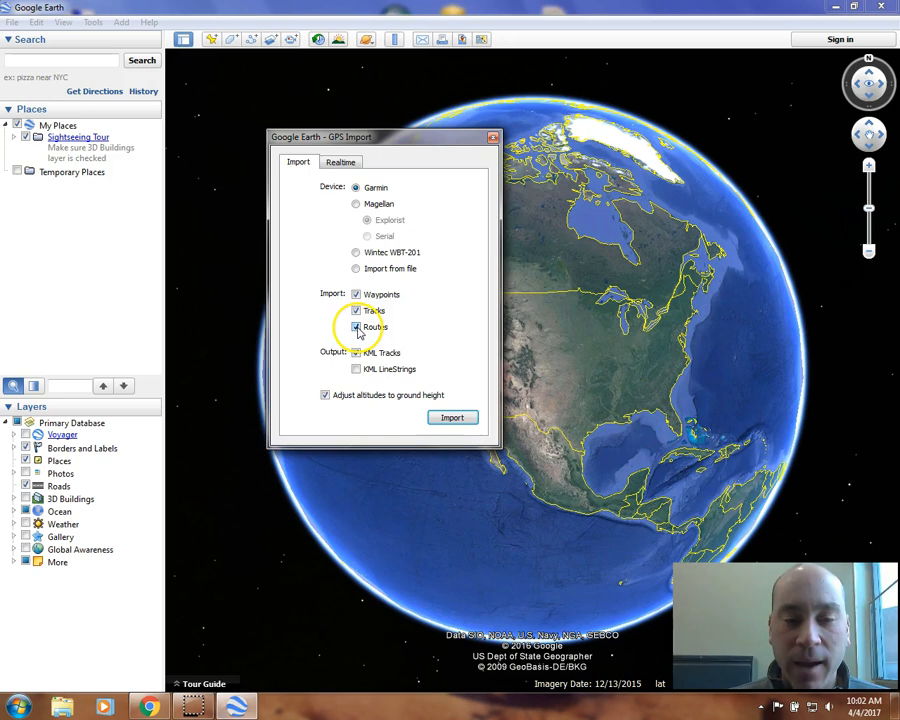
- Import only the waypoints from the Garmin device, excluding routes and tracks, and dismiss the load report
{"action": "left_click", "coordinate": [356, 328]}
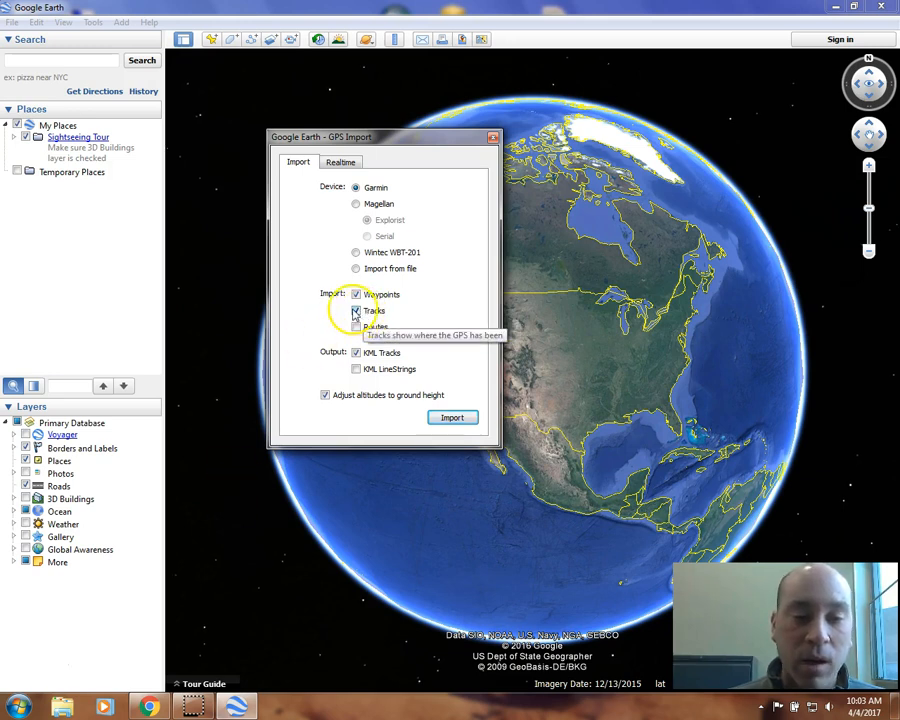
{"action": "left_click", "coordinate": [356, 311]}
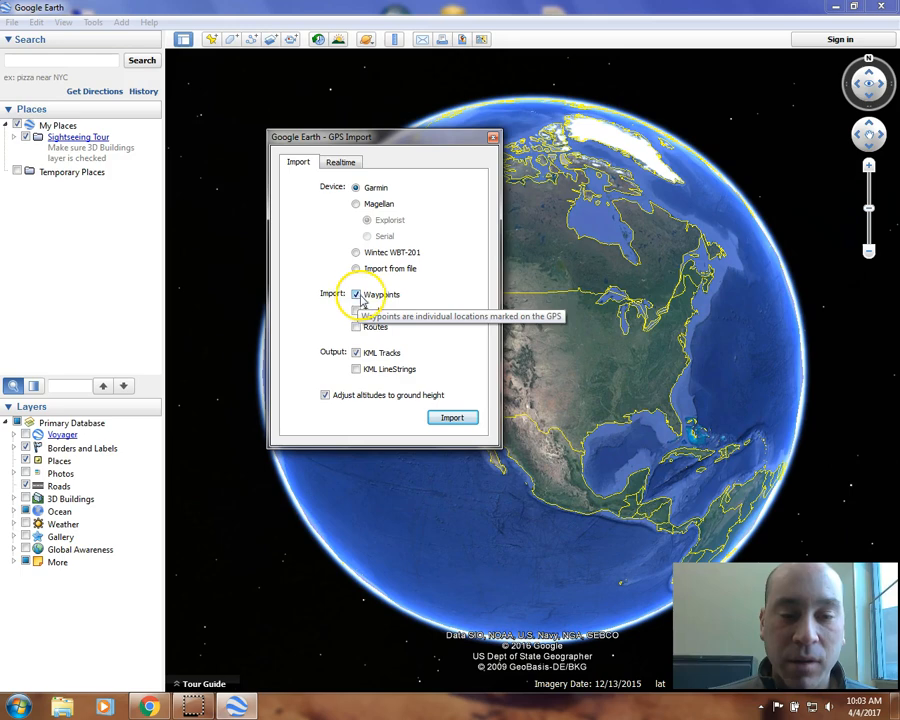
{"action": "left_click", "coordinate": [445, 419]}
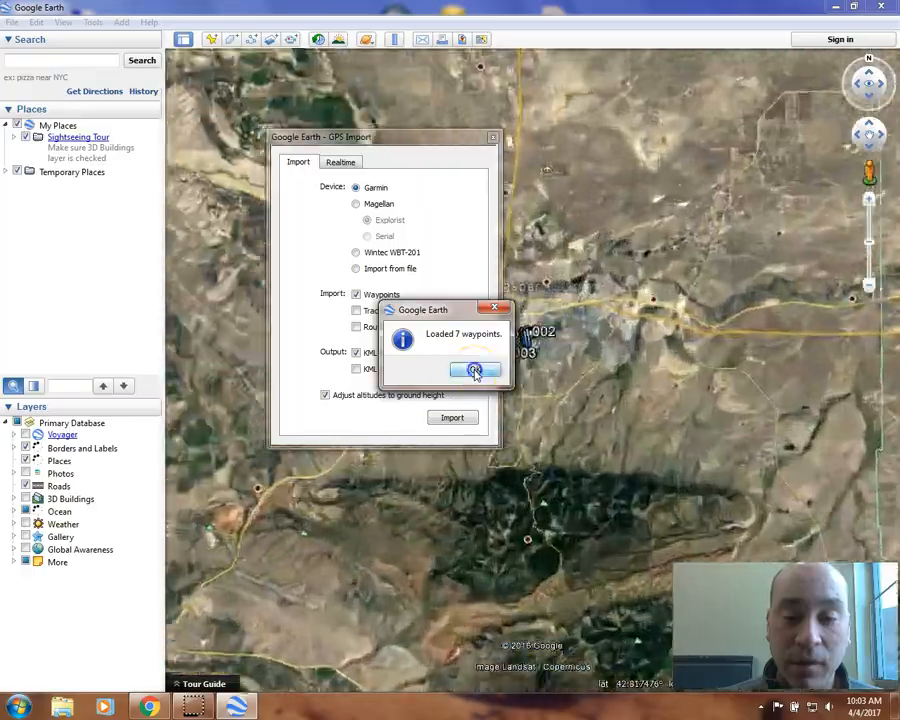
{"action": "left_click", "coordinate": [475, 371]}
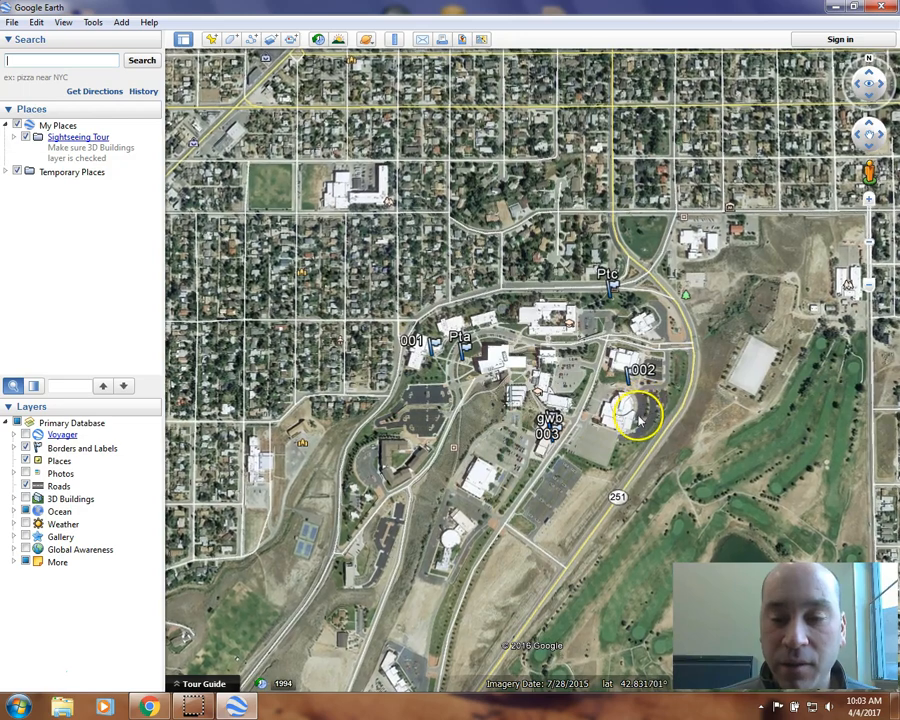
- View the imported waypoints on the college campus up close
{"action": "scroll", "coordinate": [639, 415], "scroll_direction": "up", "scroll_amount": 3}
{"action": "left_click_drag", "start_coordinate": [567, 423], "coordinate": [629, 454]}
{"action": "scroll", "coordinate": [660, 490], "scroll_direction": "up", "scroll_amount": 1}
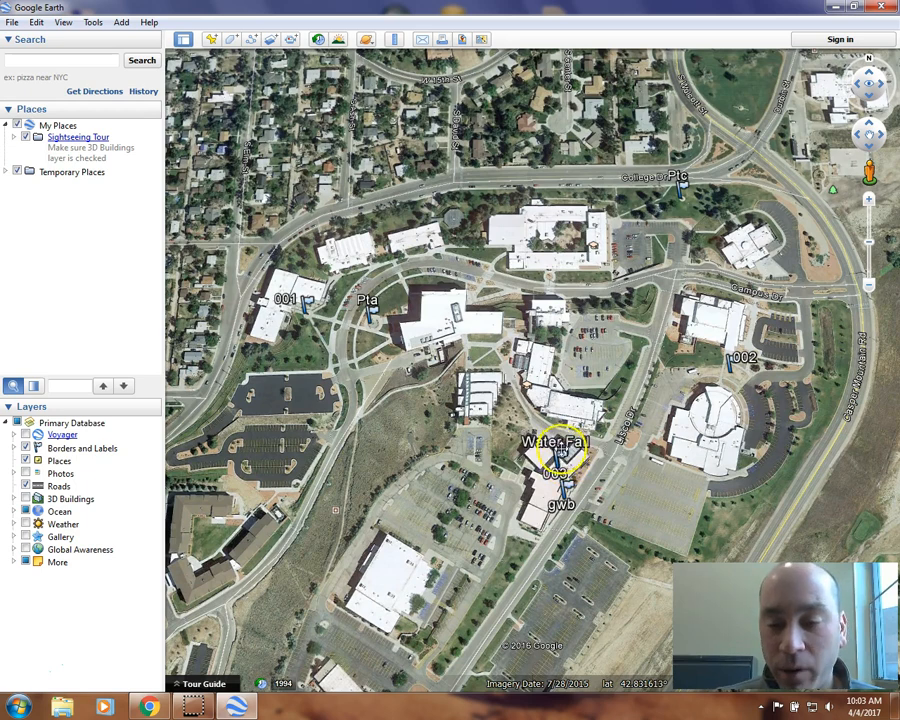
{"action": "left_click", "coordinate": [530, 433]}
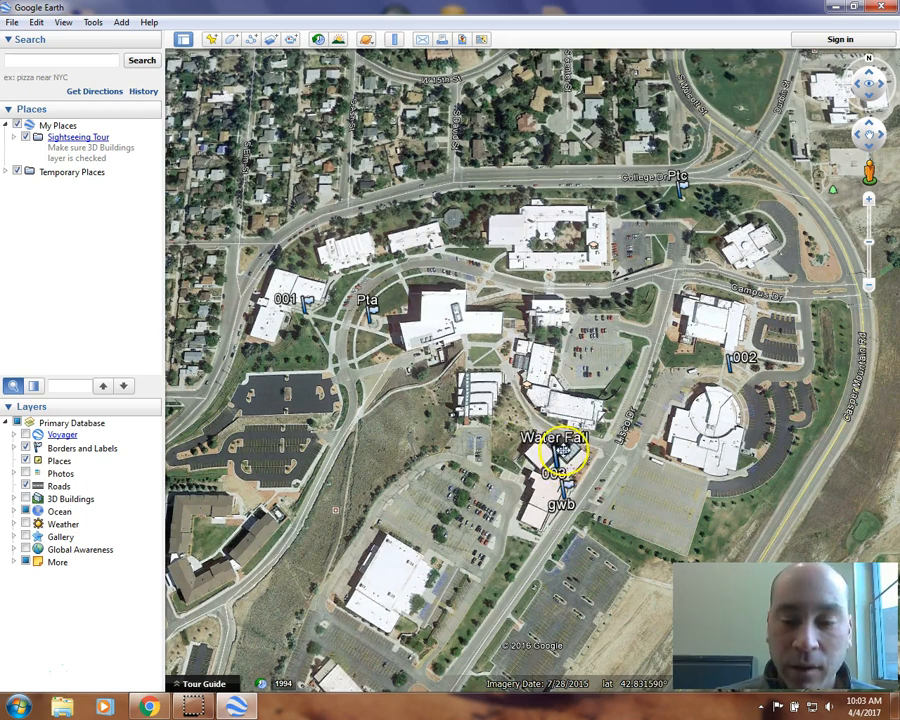
{"action": "right_click", "coordinate": [596, 462]}
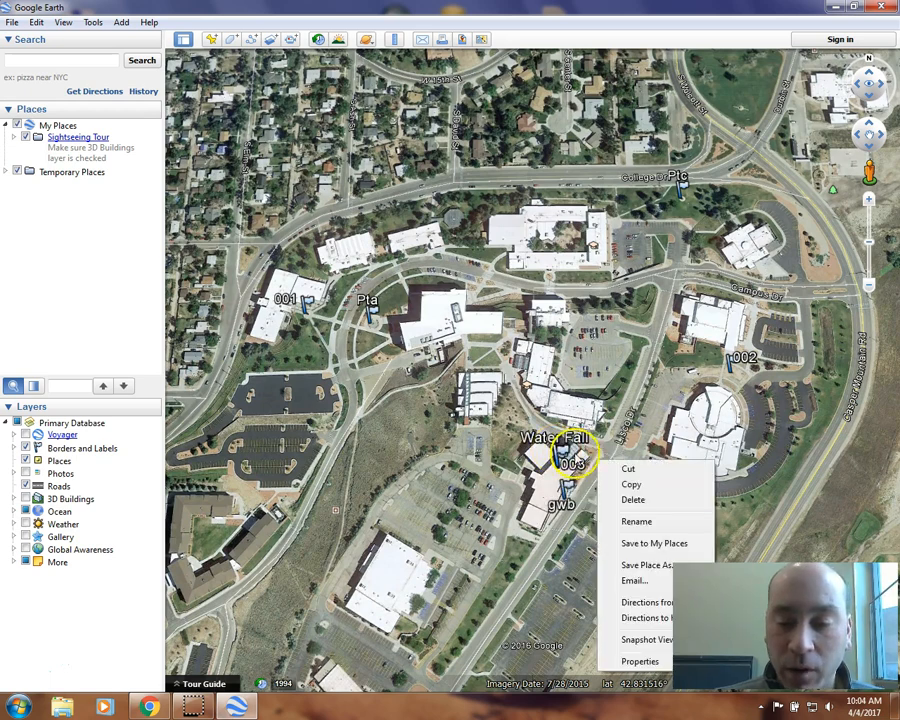
{"action": "left_click", "coordinate": [634, 500]}
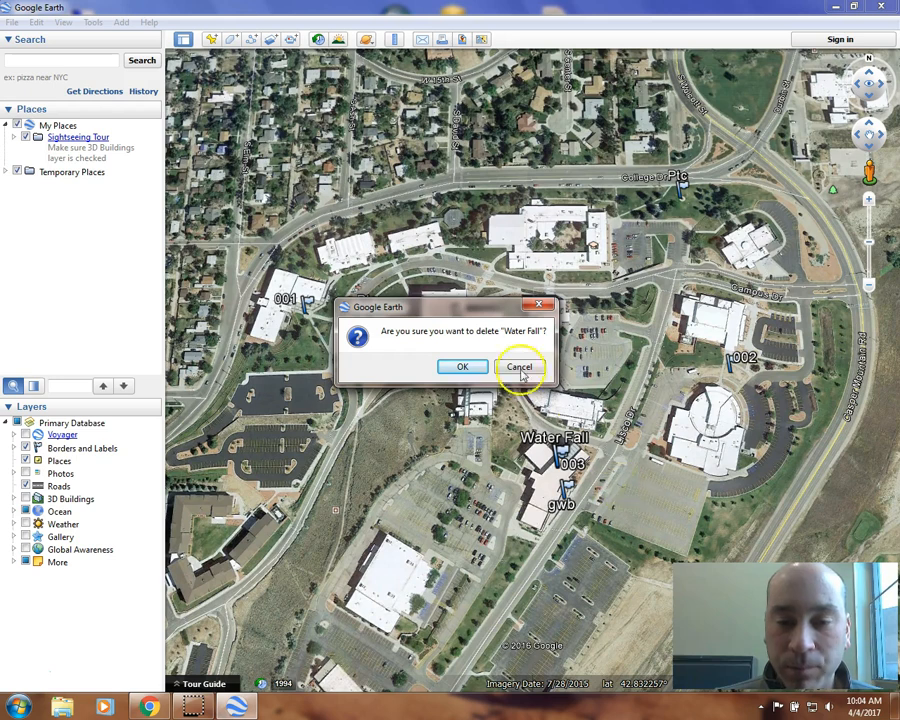
{"action": "left_click", "coordinate": [539, 304]}
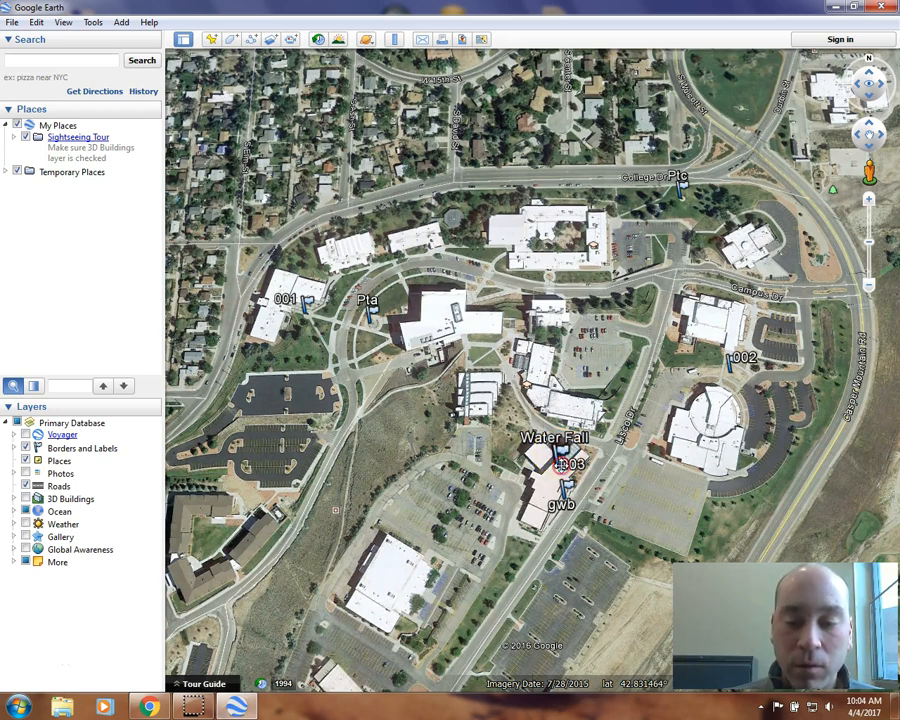
- Delete the "Water Fall" waypoint from the overlapping waypoints on the campus map and confirm the deletion
{"action": "left_click", "coordinate": [557, 449]}
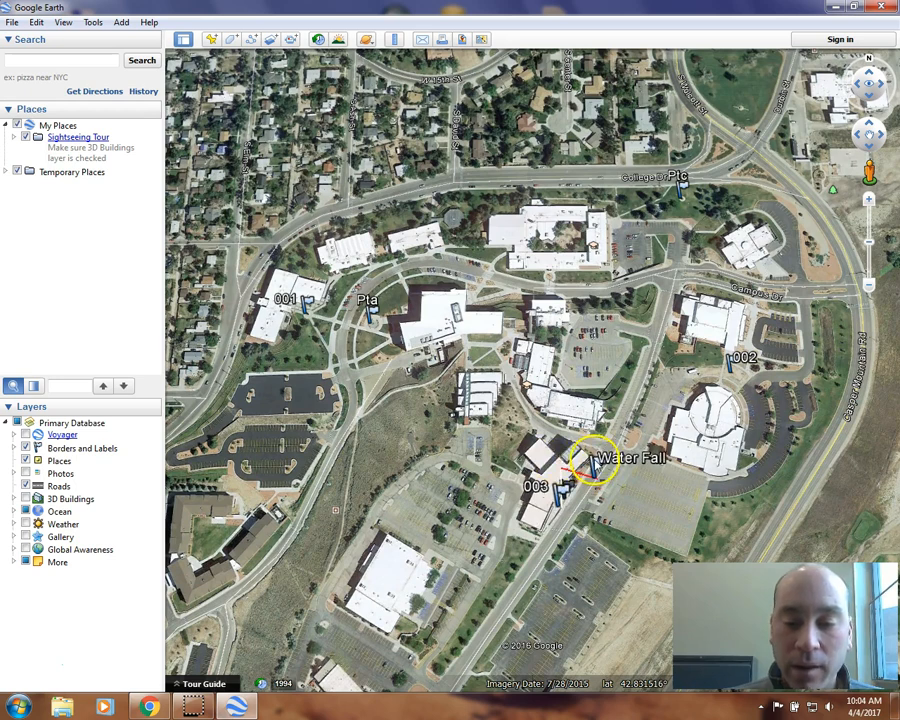
{"action": "right_click", "coordinate": [600, 464]}
{"action": "left_click", "coordinate": [630, 500]}
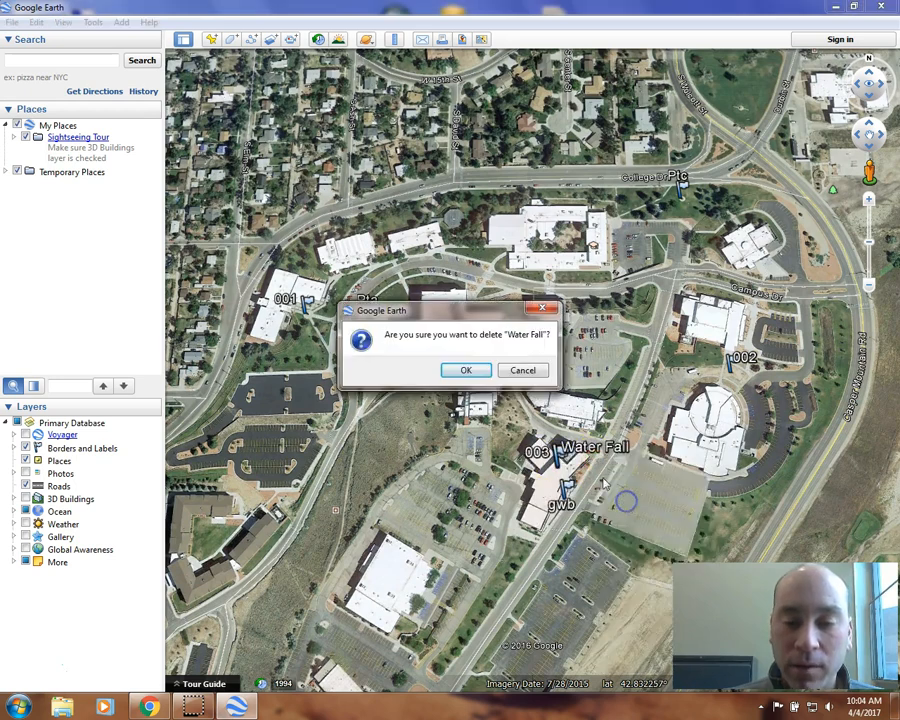
{"action": "left_click", "coordinate": [474, 371]}
- Show the details of waypoint 003 on the map
{"action": "left_click", "coordinate": [563, 456]}
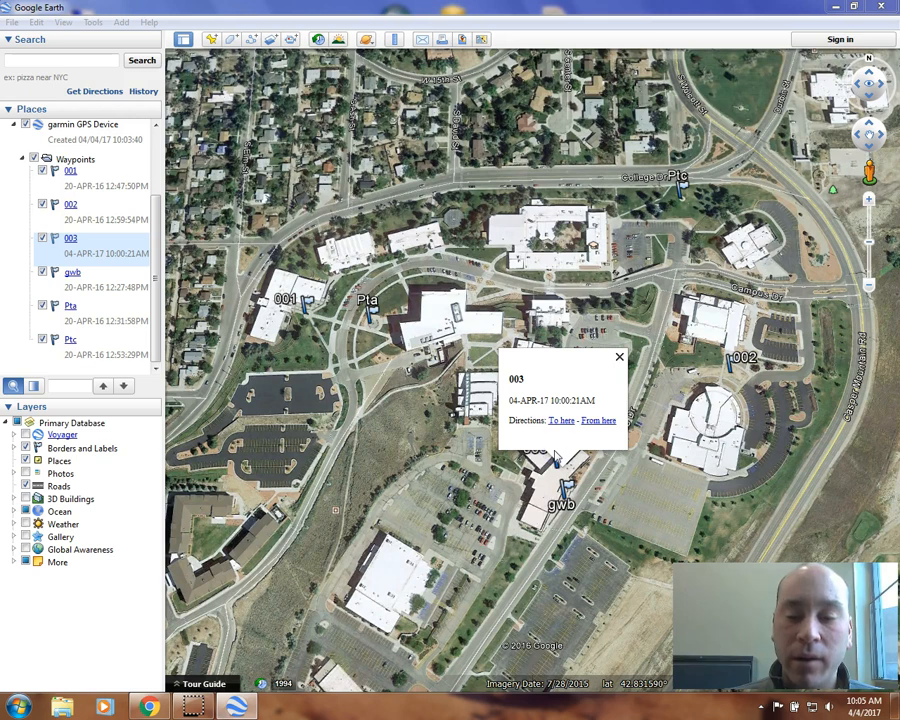
- Close the details of waypoint 003, delete it from the map and confirm the deletion
{"action": "left_click", "coordinate": [617, 358]}
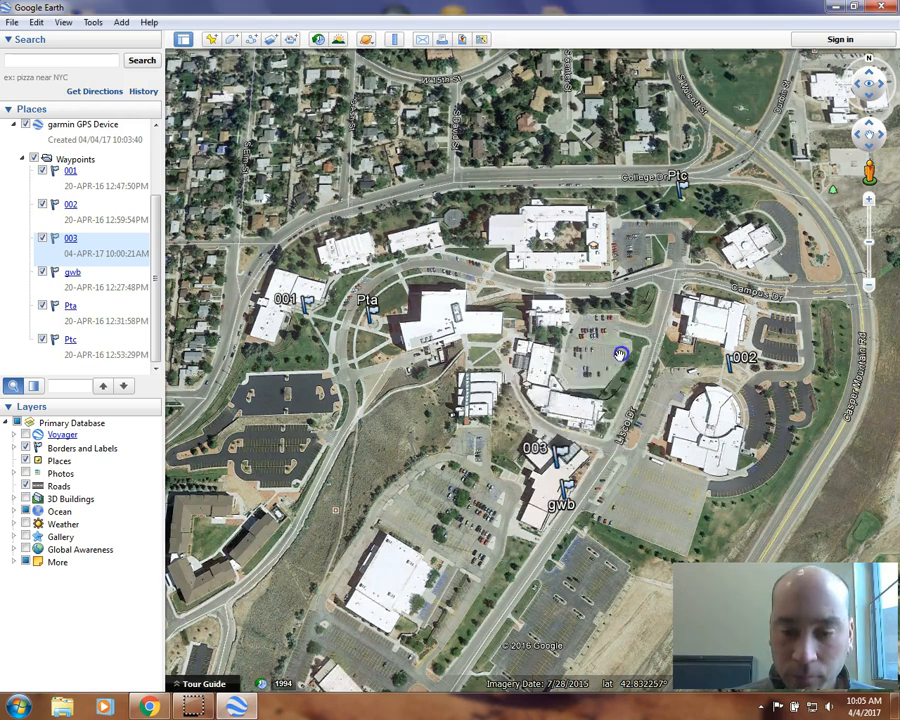
{"action": "right_click", "coordinate": [560, 455]}
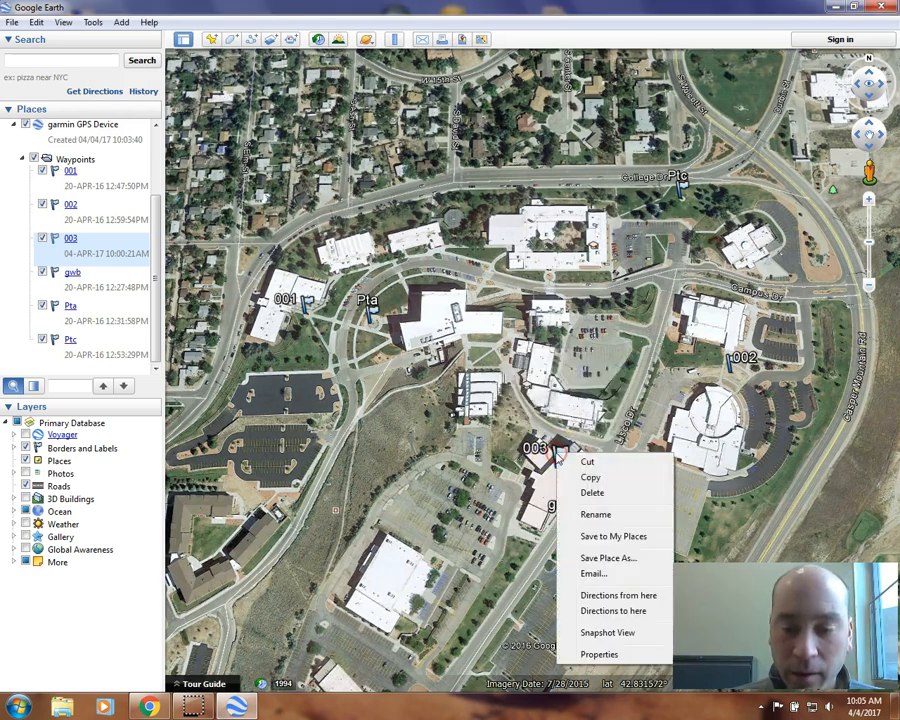
{"action": "left_click", "coordinate": [593, 495]}
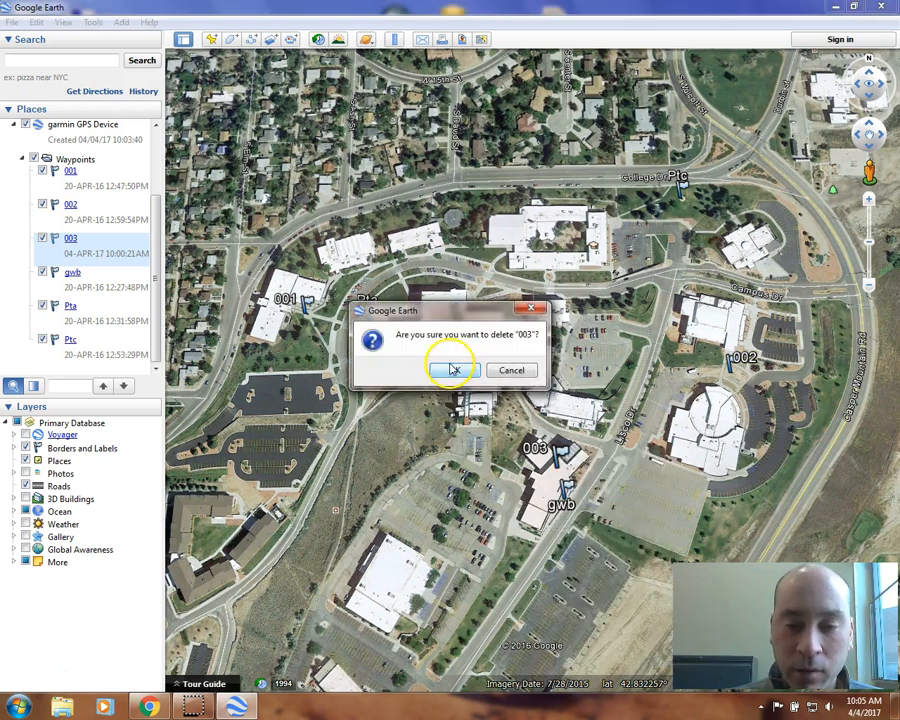
{"action": "left_click", "coordinate": [452, 368]}
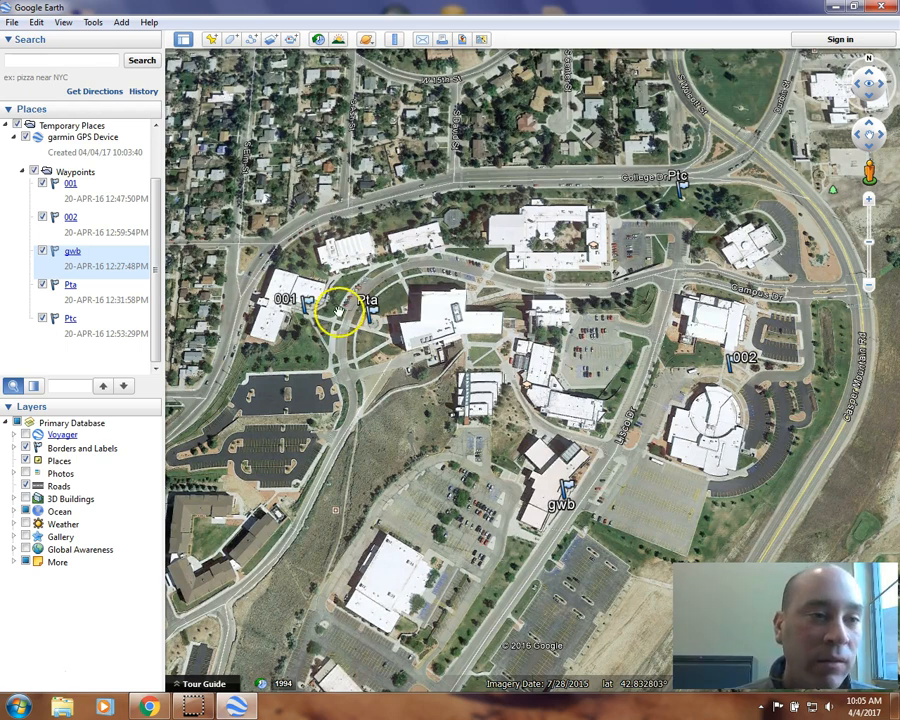
- Save the selected place to the Desktop as a KML file named Waypoints
{"action": "left_click", "coordinate": [12, 22]}
{"action": "mouse_move", "coordinate": [37, 56]}
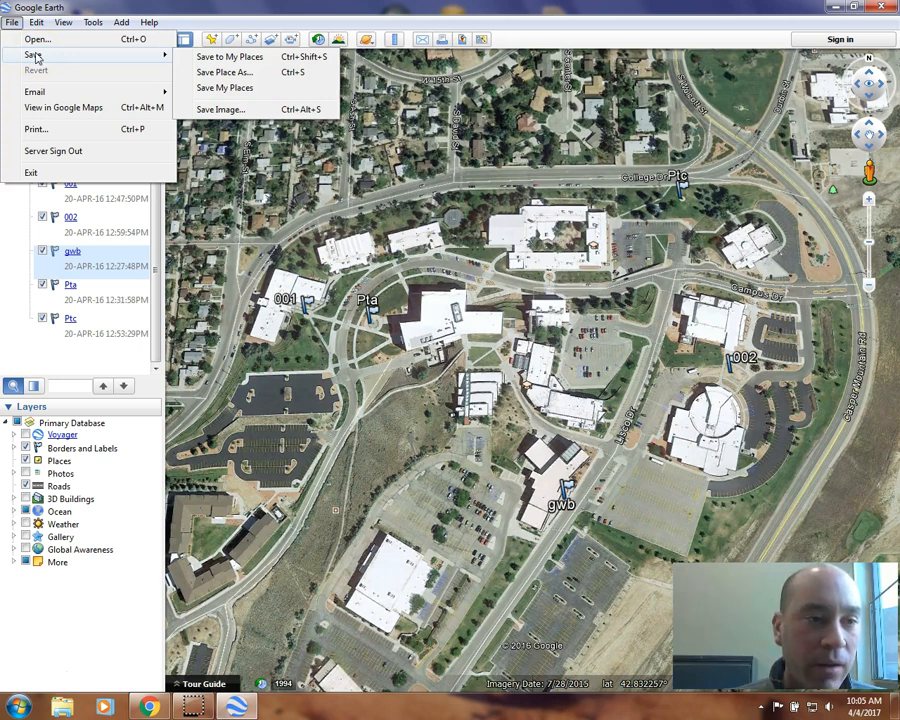
{"action": "left_click", "coordinate": [245, 73]}
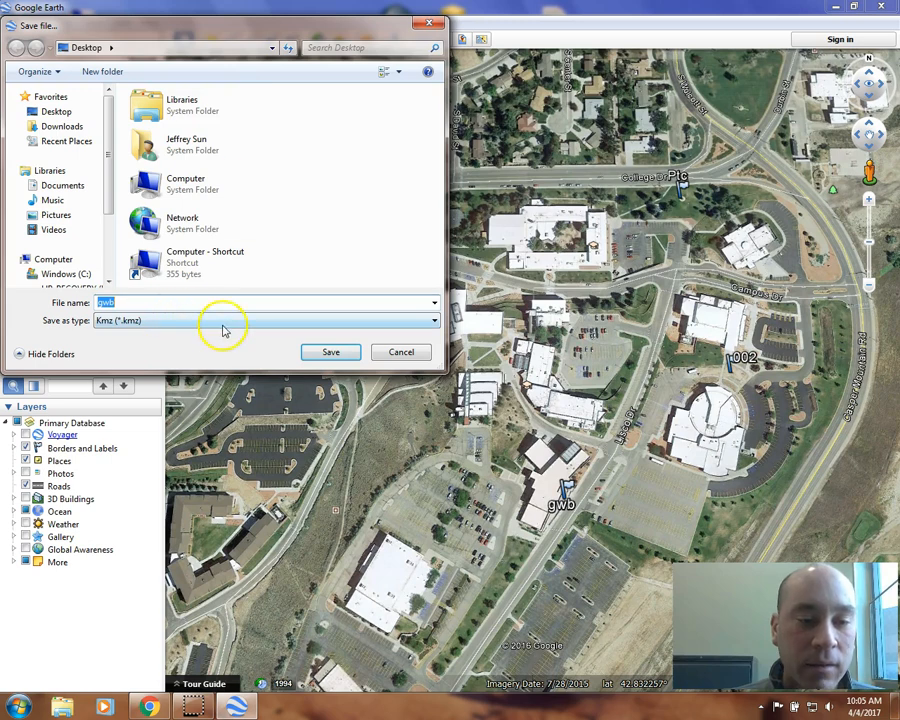
{"action": "left_click", "coordinate": [223, 322]}
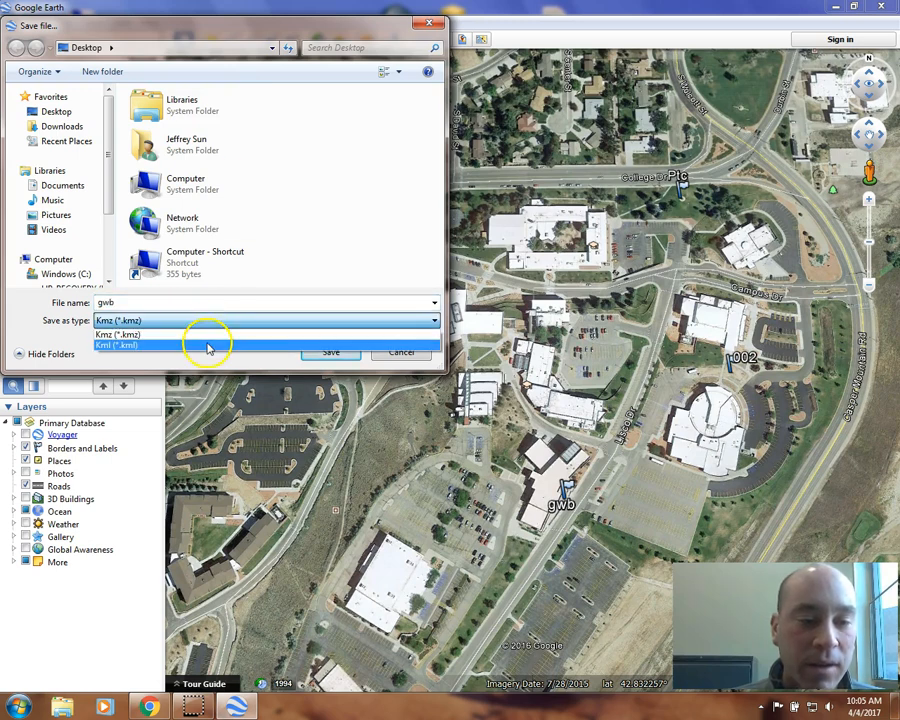
{"action": "left_click", "coordinate": [207, 346]}
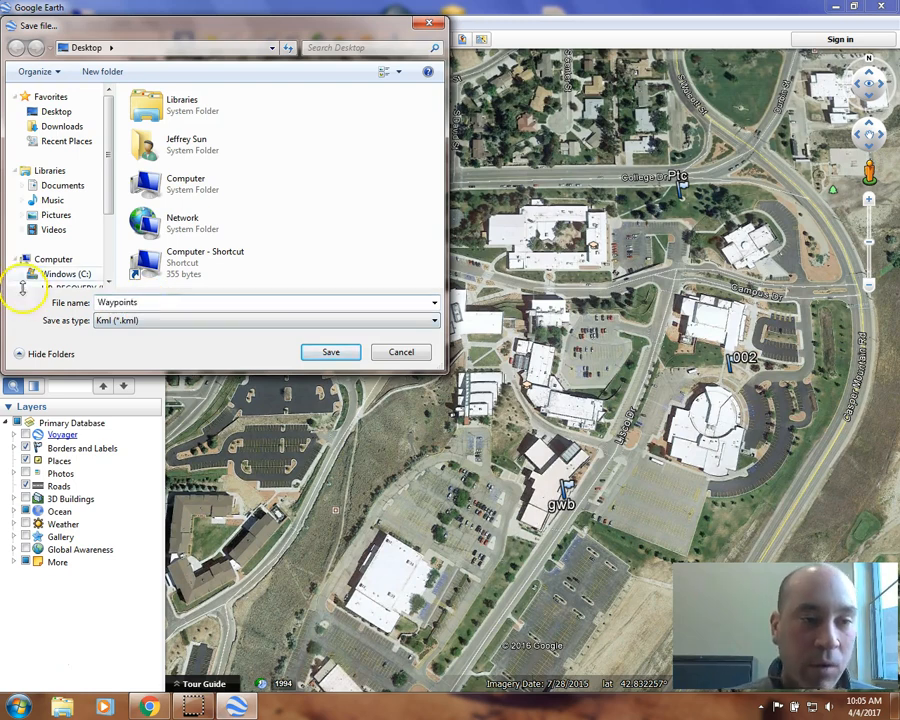
{"action": "left_click", "coordinate": [55, 111]}
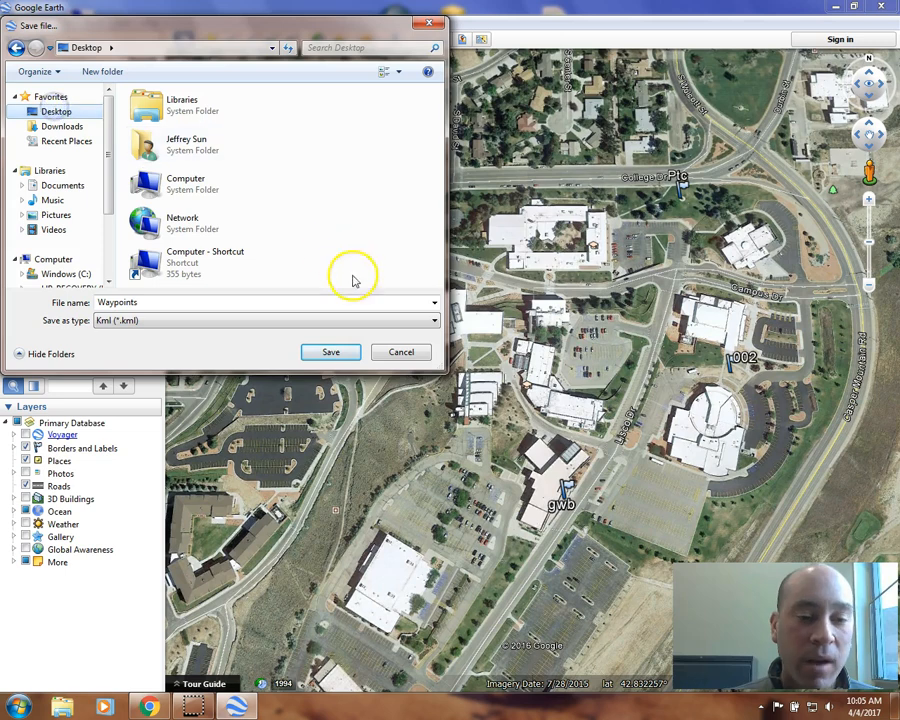
{"action": "left_click", "coordinate": [328, 352]}
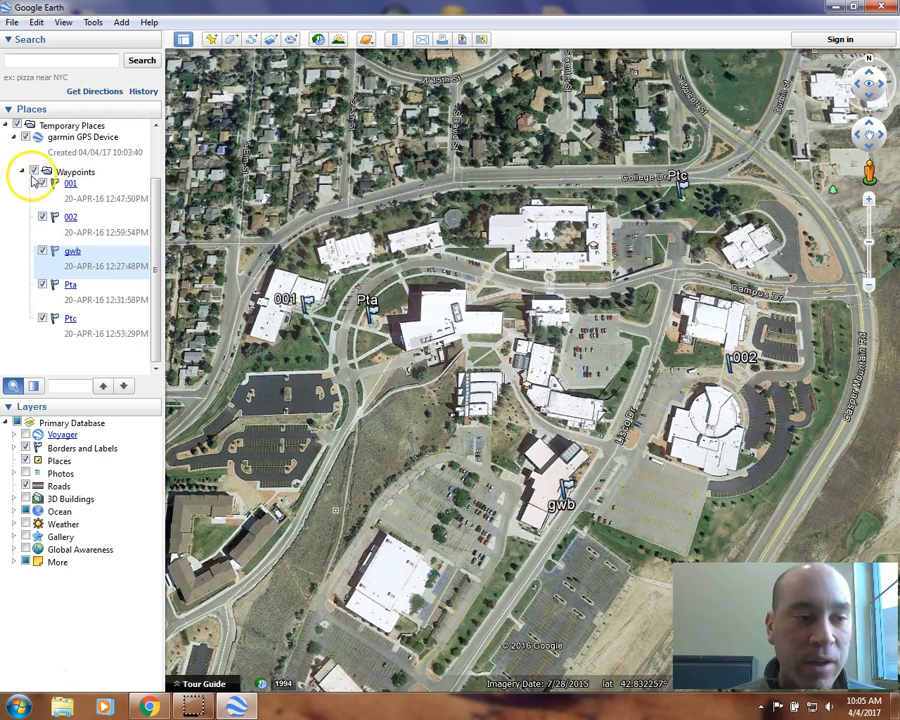
- Toggle the visibility of the whole Garmin Waypoints folder off and on again, collapsing and re-expanding its list
{"action": "left_click_drag", "start_coordinate": [156, 208], "coordinate": [151, 191]}
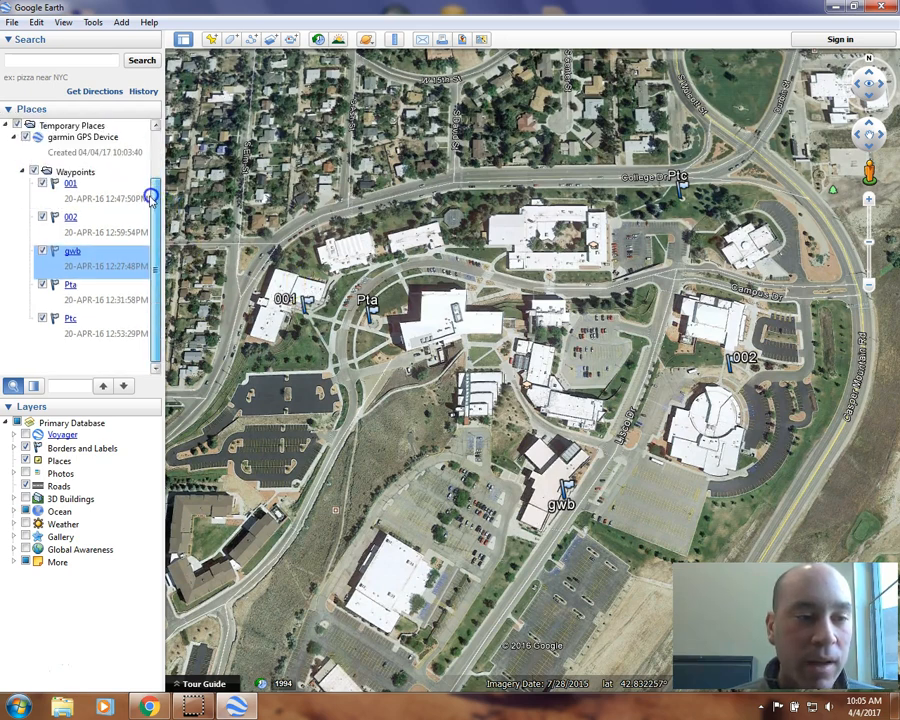
{"action": "left_click", "coordinate": [21, 170]}
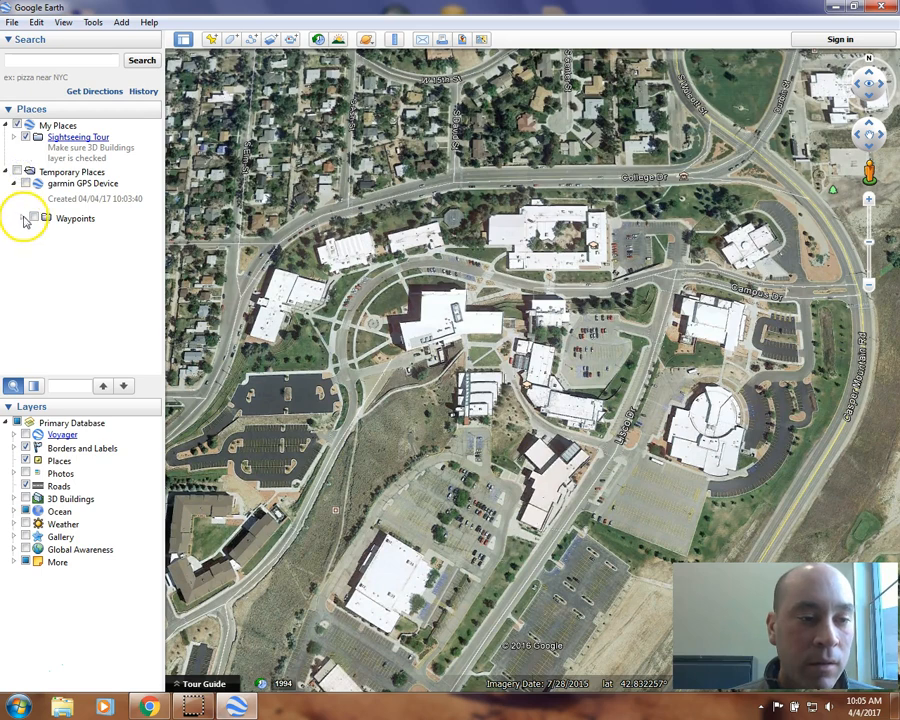
{"action": "left_click", "coordinate": [34, 217]}
{"action": "left_click", "coordinate": [22, 218]}
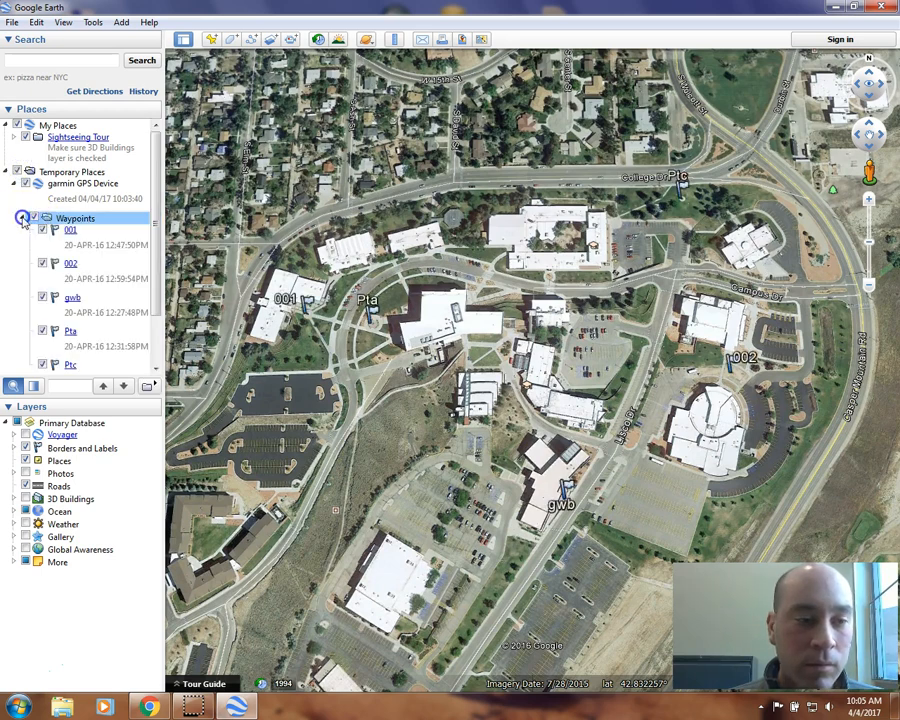
{"action": "left_click", "coordinate": [33, 218]}
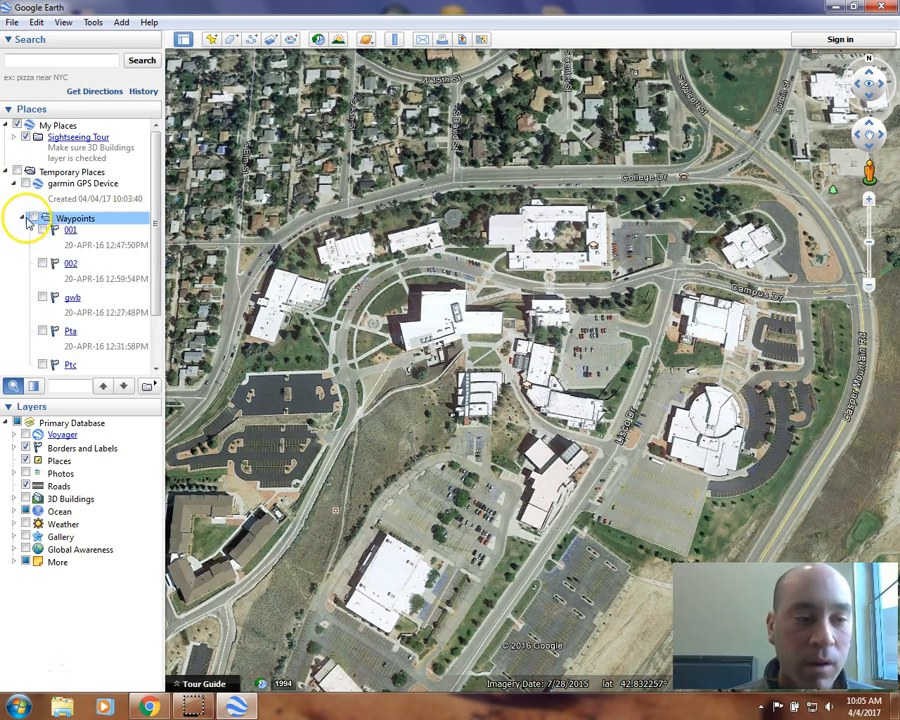
{"action": "left_click", "coordinate": [33, 218]}
- Hide the individual waypoints 002, gwb and Pta on the map
{"action": "left_click", "coordinate": [42, 263]}
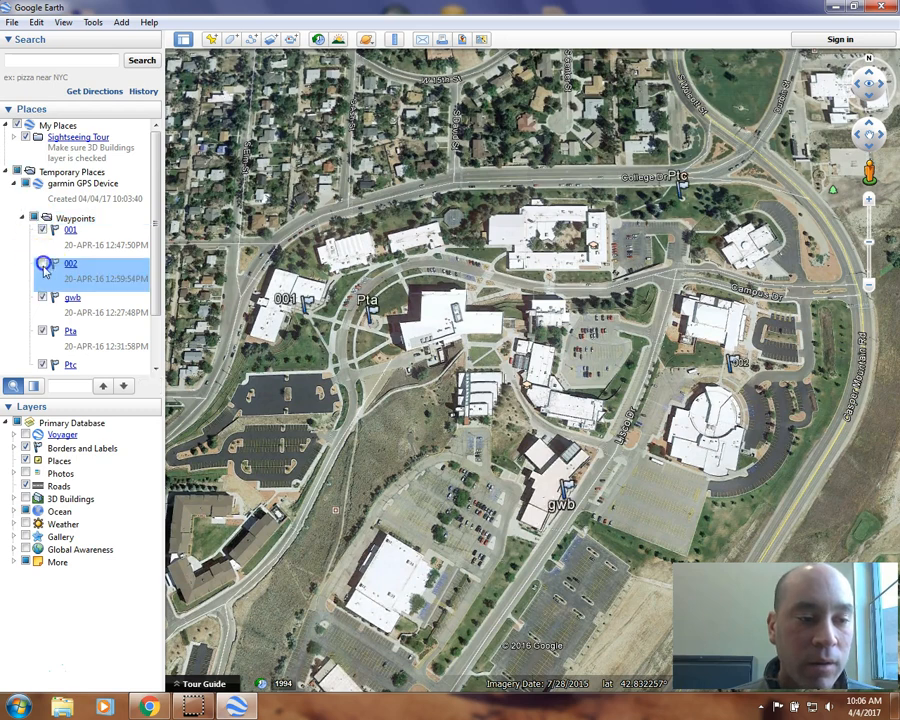
{"action": "left_click", "coordinate": [43, 297]}
{"action": "left_click", "coordinate": [44, 332]}
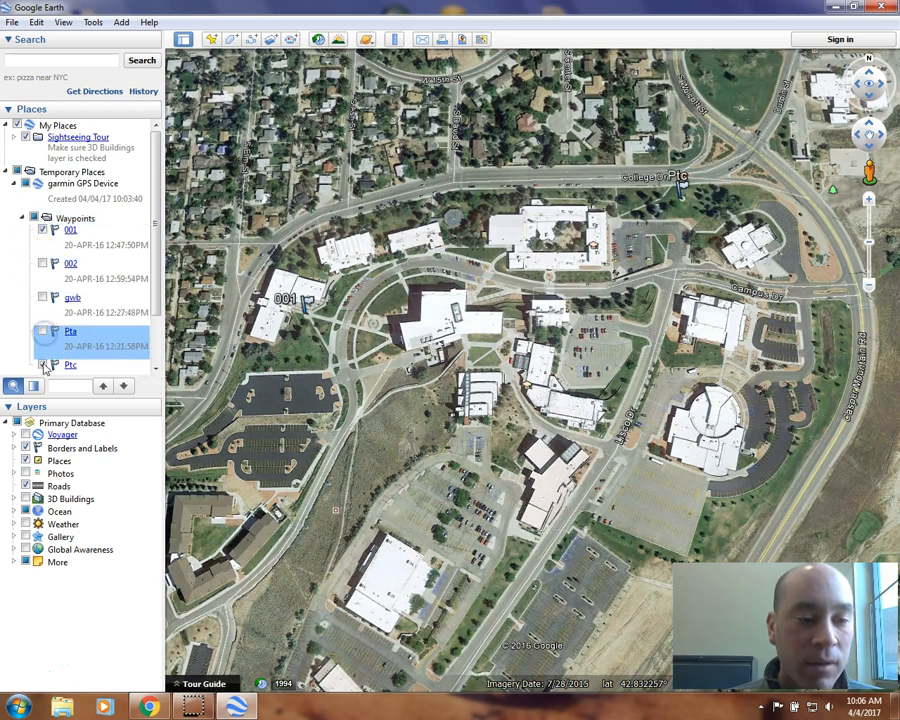
{"action": "left_click", "coordinate": [43, 365]}
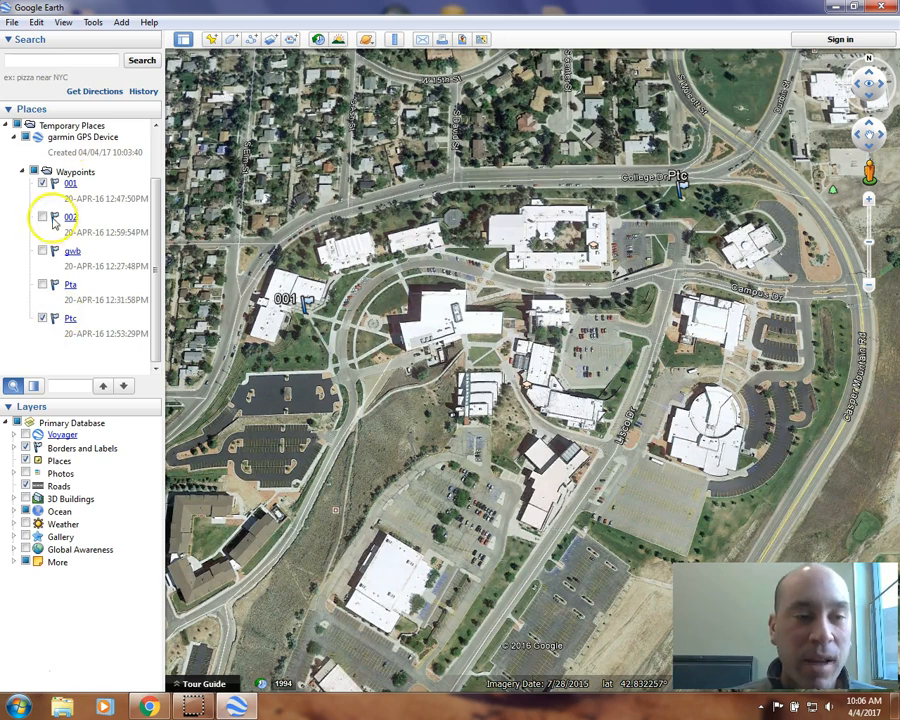
- Check the saved Waypoints file on the desktop, moving it aside and back, and return to Google Earth
{"action": "key", "text": "super+d"}
{"action": "left_click_drag", "start_coordinate": [28, 160], "coordinate": [225, 188]}
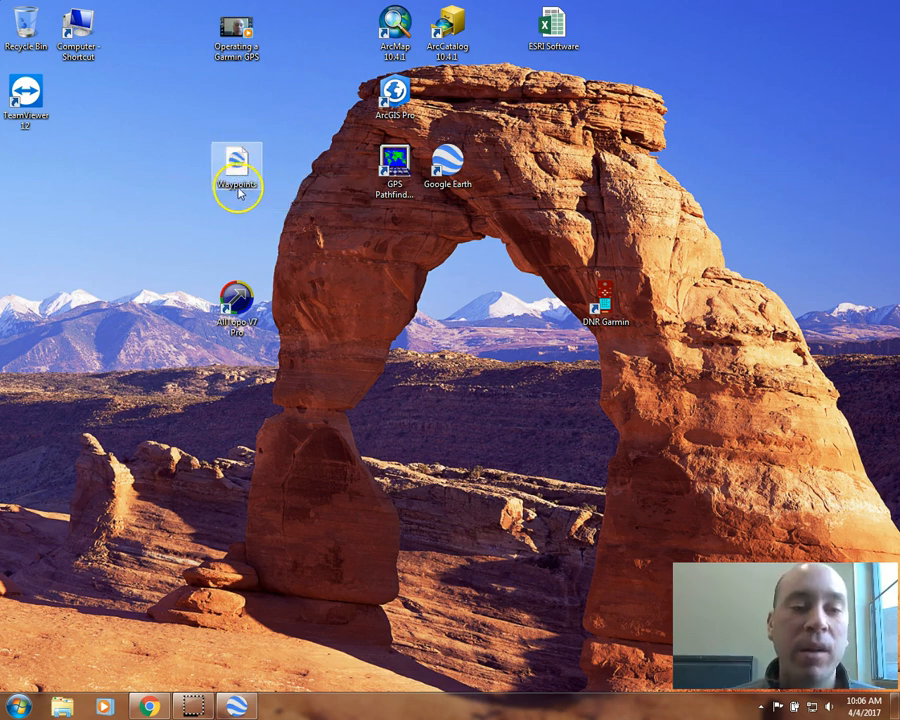
{"action": "left_click_drag", "start_coordinate": [239, 190], "coordinate": [40, 178]}
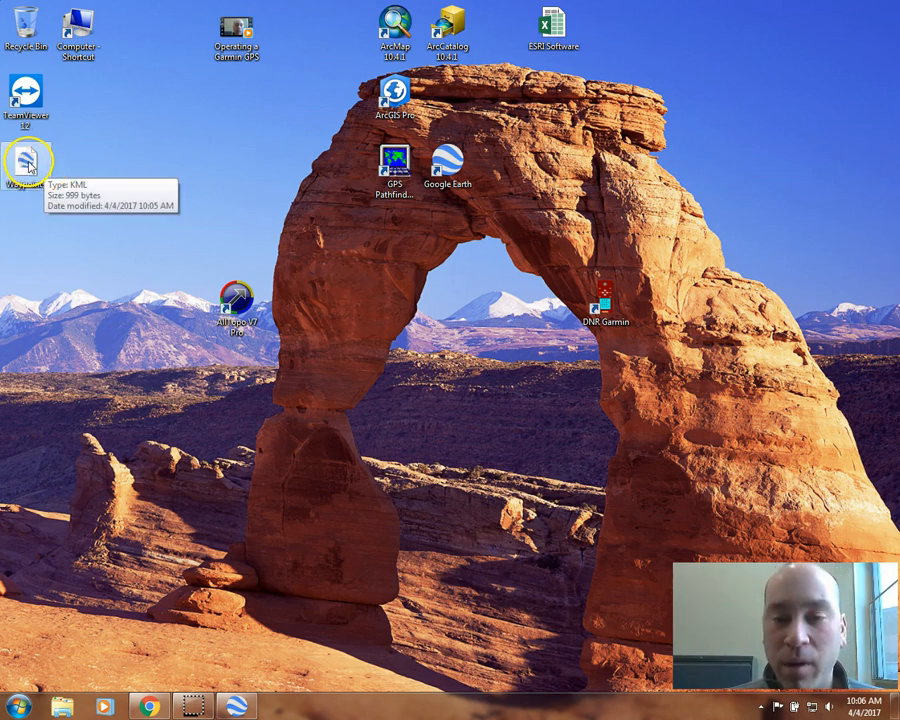
{"action": "left_click", "coordinate": [237, 706]}
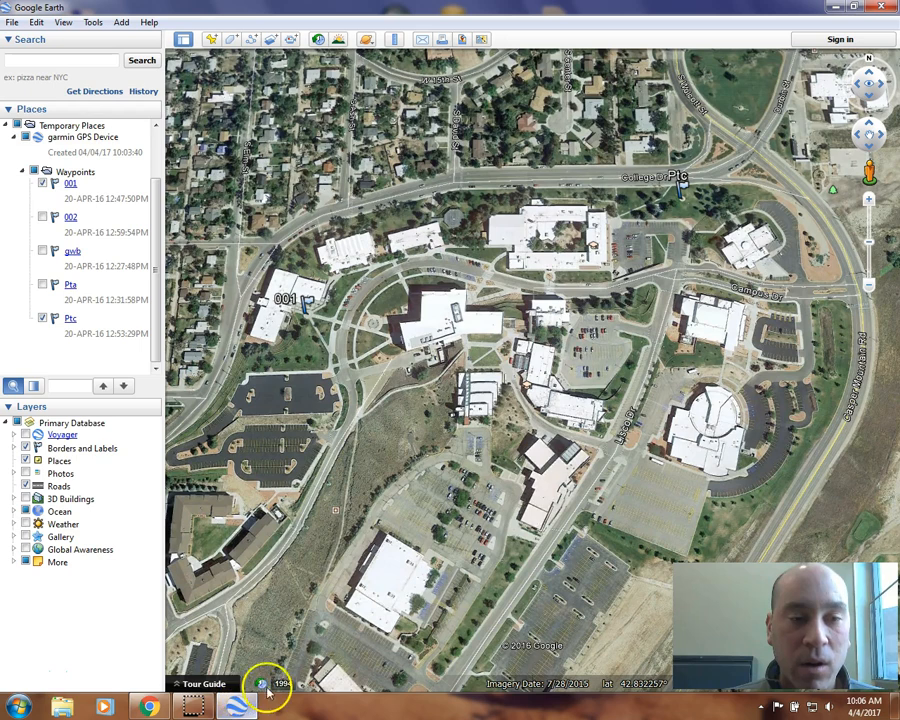
- Hide and collapse the Garmin Waypoints folder, and open the Waypoints KML file from the Desktop using the Google Earth file type
{"action": "left_click", "coordinate": [34, 172]}
{"action": "left_click", "coordinate": [23, 172]}
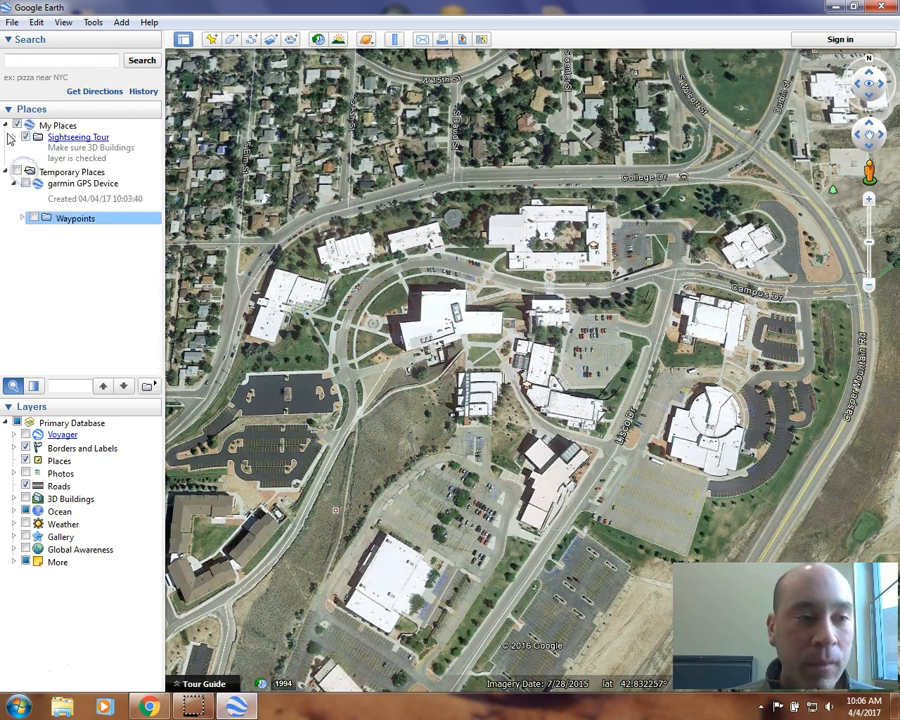
{"action": "left_click", "coordinate": [12, 22]}
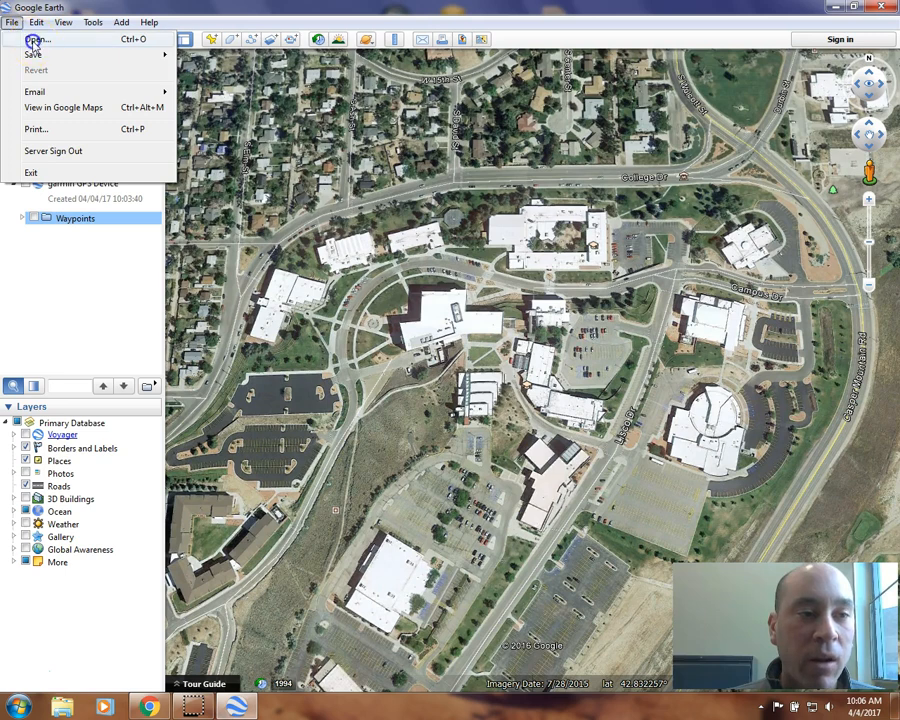
{"action": "left_click", "coordinate": [37, 39]}
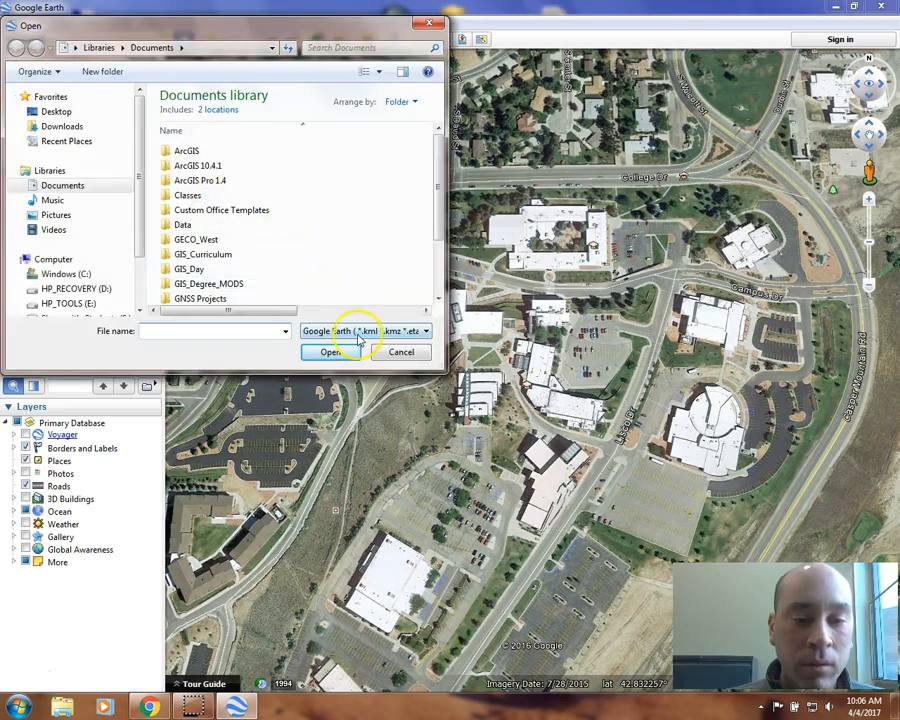
{"action": "left_click", "coordinate": [424, 331]}
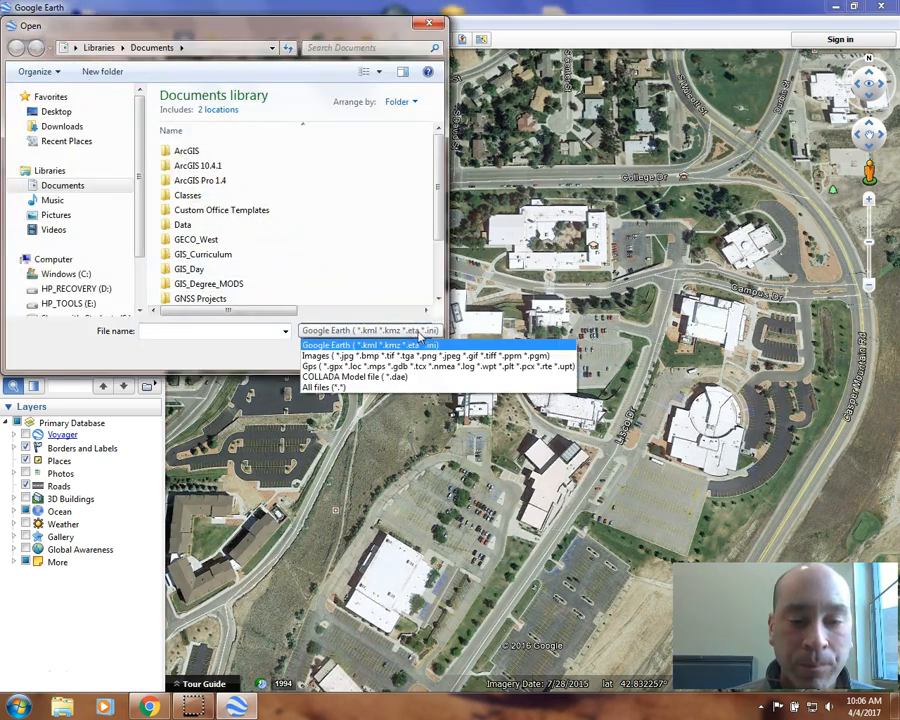
{"action": "left_click", "coordinate": [410, 344]}
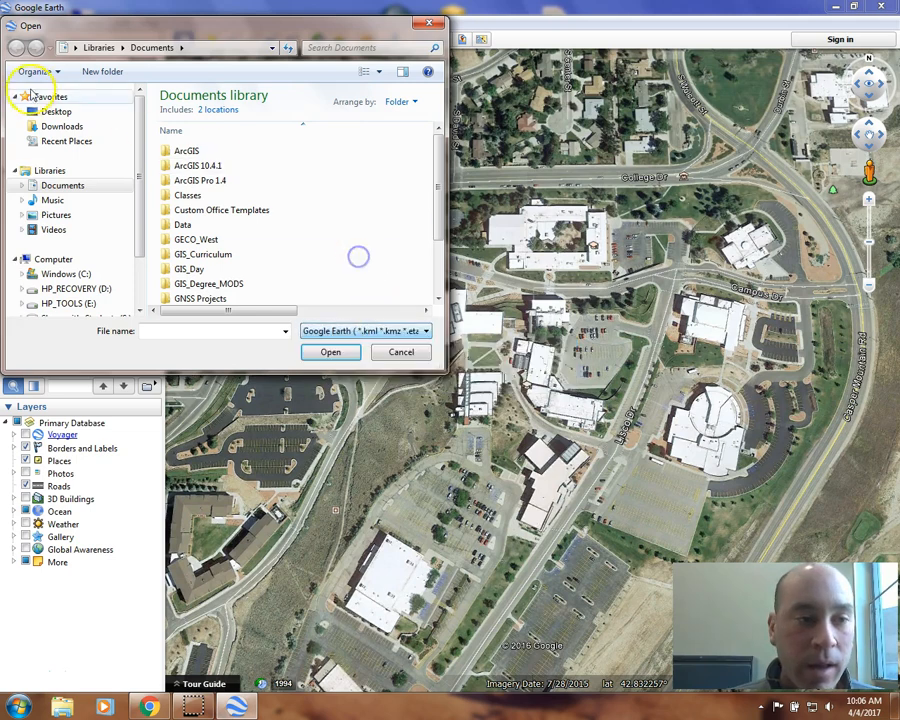
{"action": "left_click", "coordinate": [57, 112]}
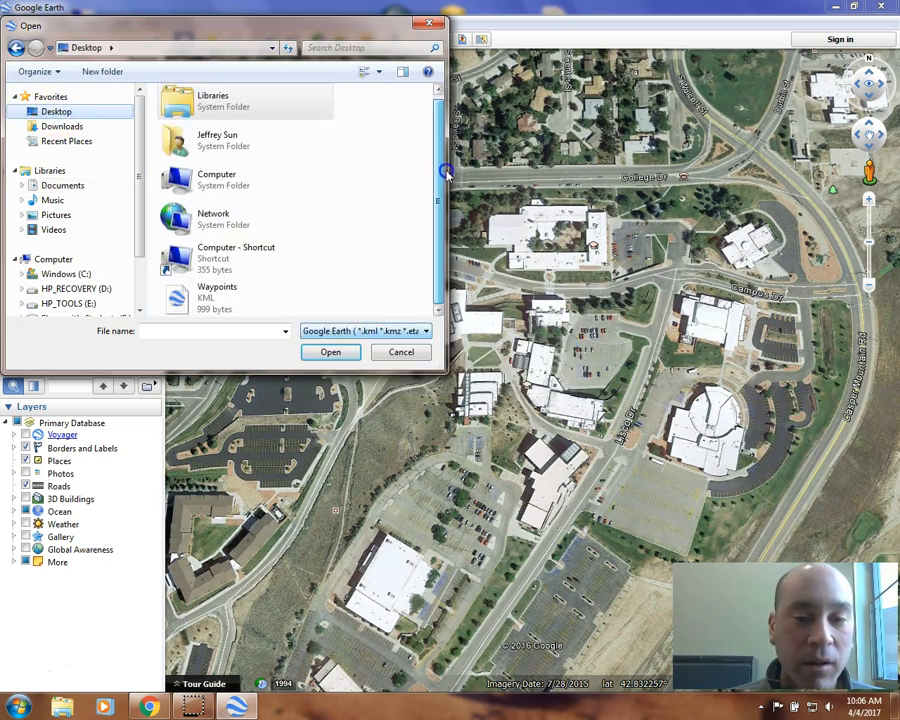
{"action": "left_click", "coordinate": [198, 289]}
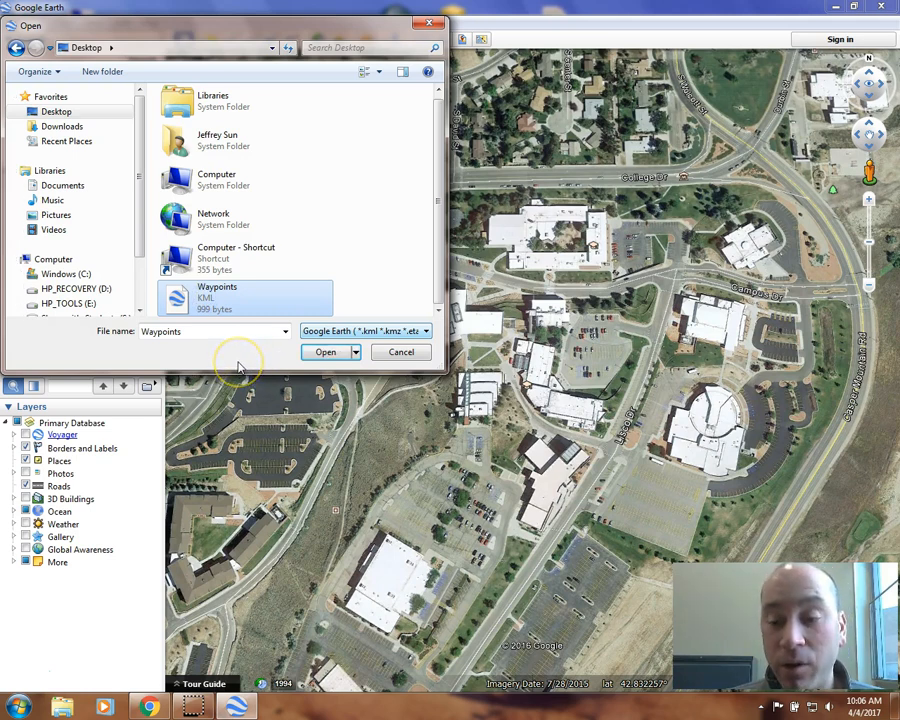
{"action": "left_click", "coordinate": [330, 352]}
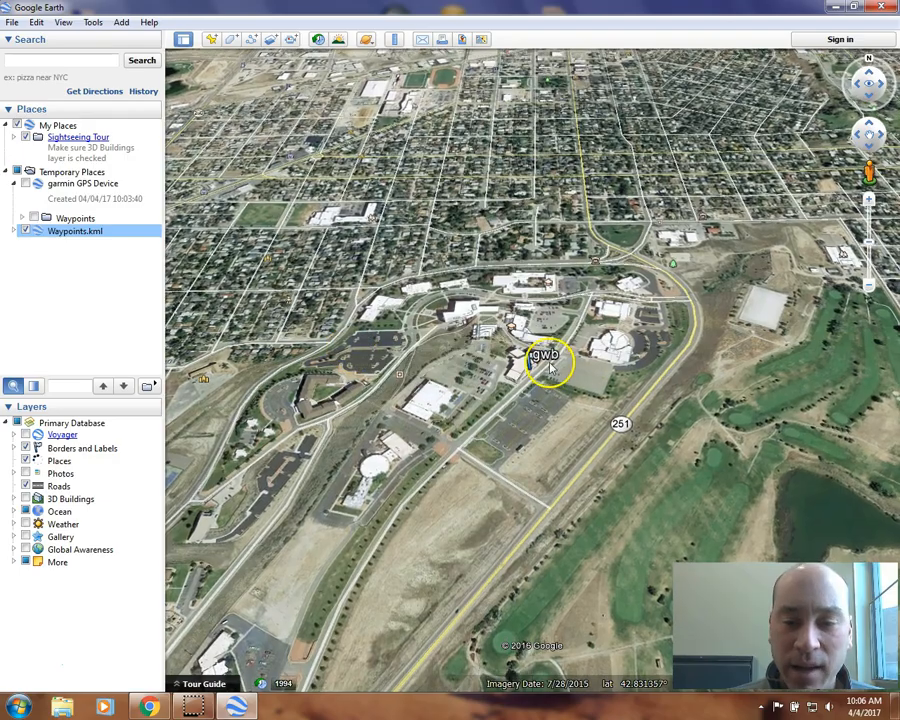
- Compare the opened Waypoints.kml with the Garmin waypoints up close by briefly showing the Garmin Waypoints folder
{"action": "scroll", "coordinate": [541, 363], "scroll_direction": "up", "scroll_amount": 5}
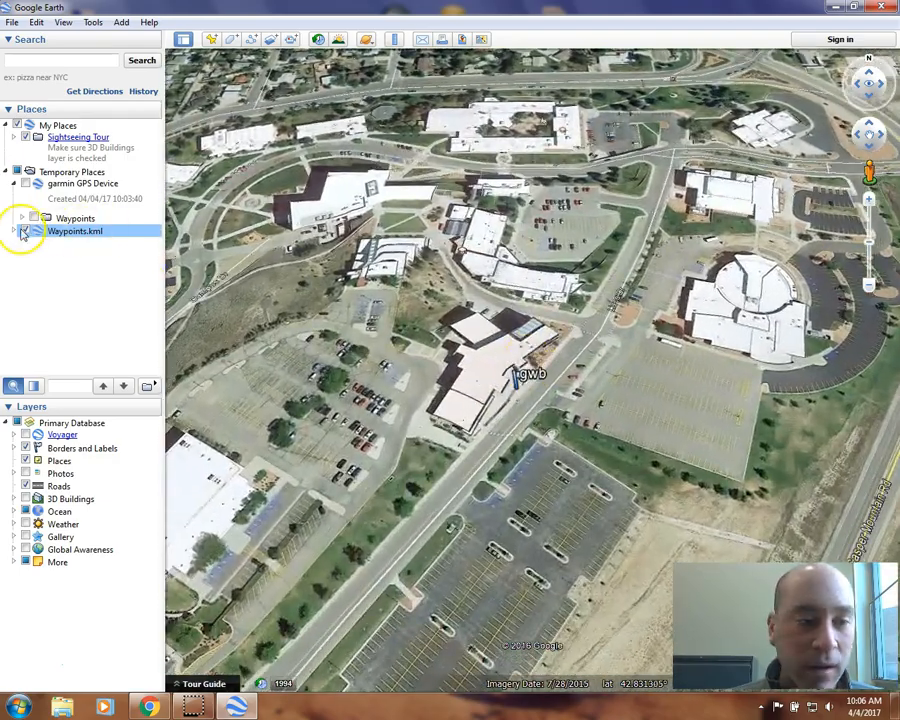
{"action": "left_click", "coordinate": [33, 219]}
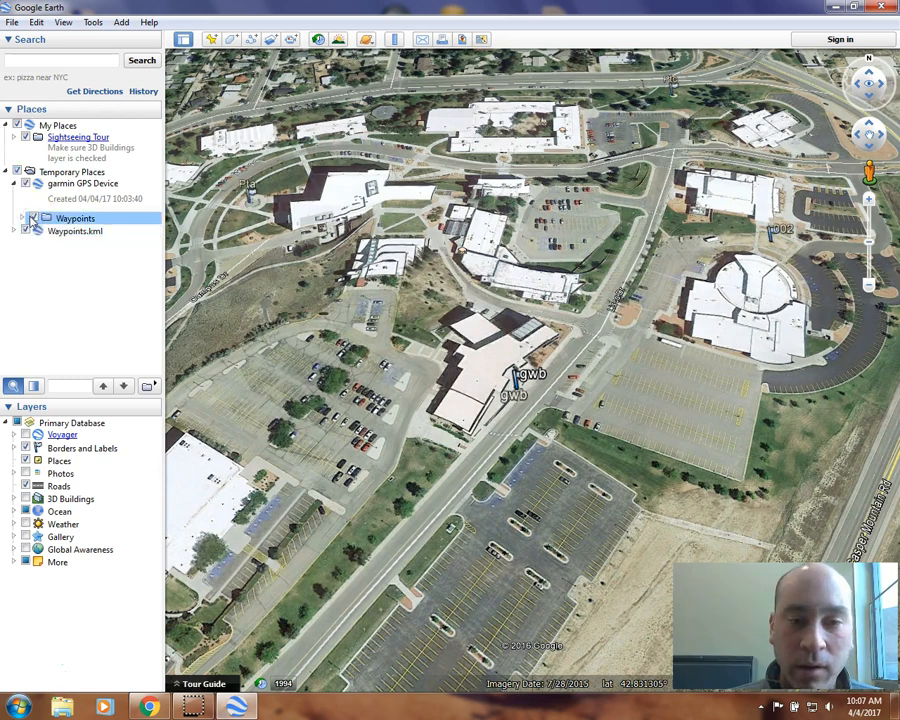
{"action": "left_click", "coordinate": [34, 218]}
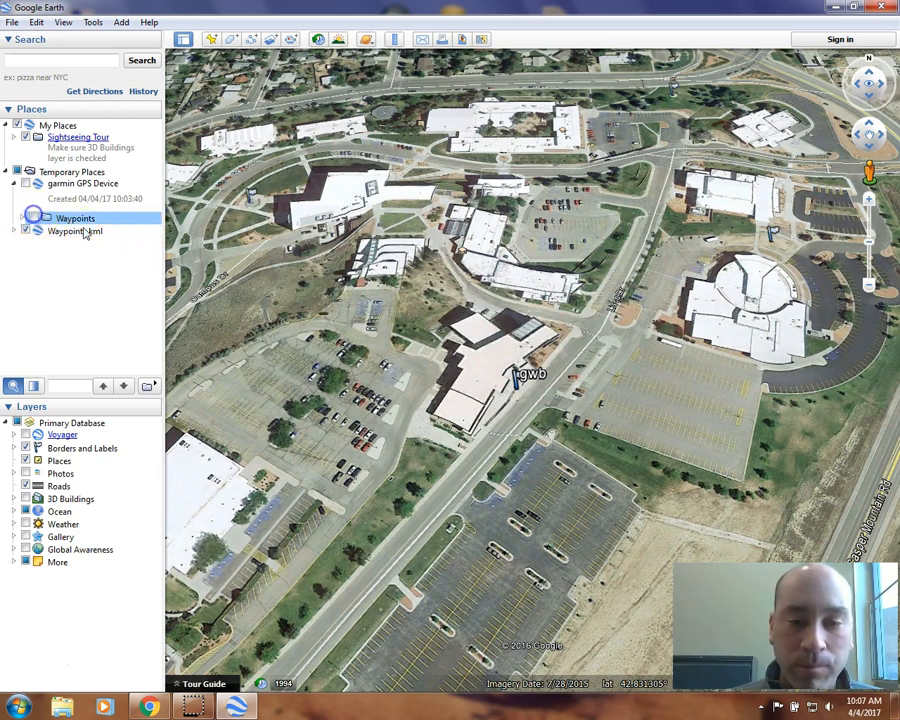
- Examine the campus area around the gwb waypoint from closer and farther out, and shift the view south
{"action": "scroll", "coordinate": [509, 339], "scroll_direction": "down", "scroll_amount": 3}
{"action": "scroll", "coordinate": [508, 337], "scroll_direction": "up", "scroll_amount": 2}
{"action": "scroll", "coordinate": [508, 337], "scroll_direction": "up", "scroll_amount": 1}
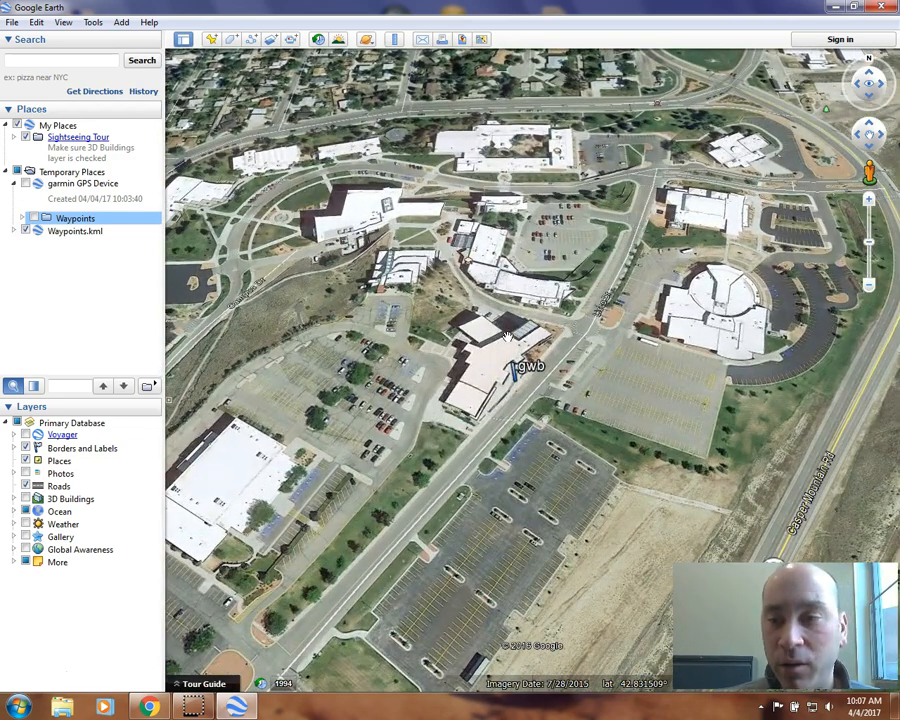
{"action": "scroll", "coordinate": [508, 337], "scroll_direction": "down", "scroll_amount": 4}
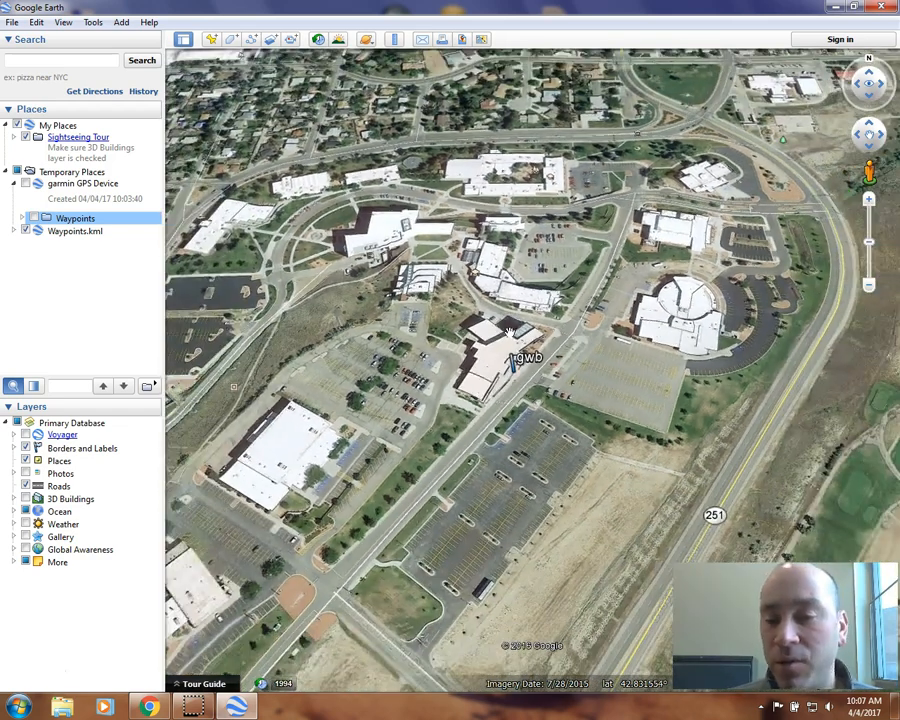
{"action": "scroll", "coordinate": [508, 321], "scroll_direction": "down", "scroll_amount": 1}
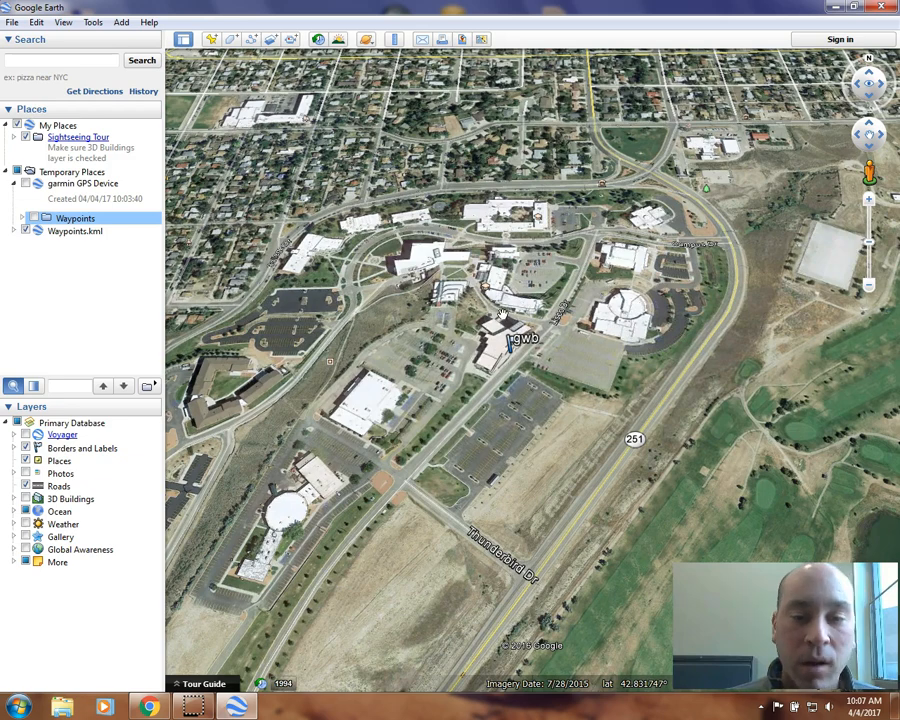
{"action": "left_click", "coordinate": [870, 150]}
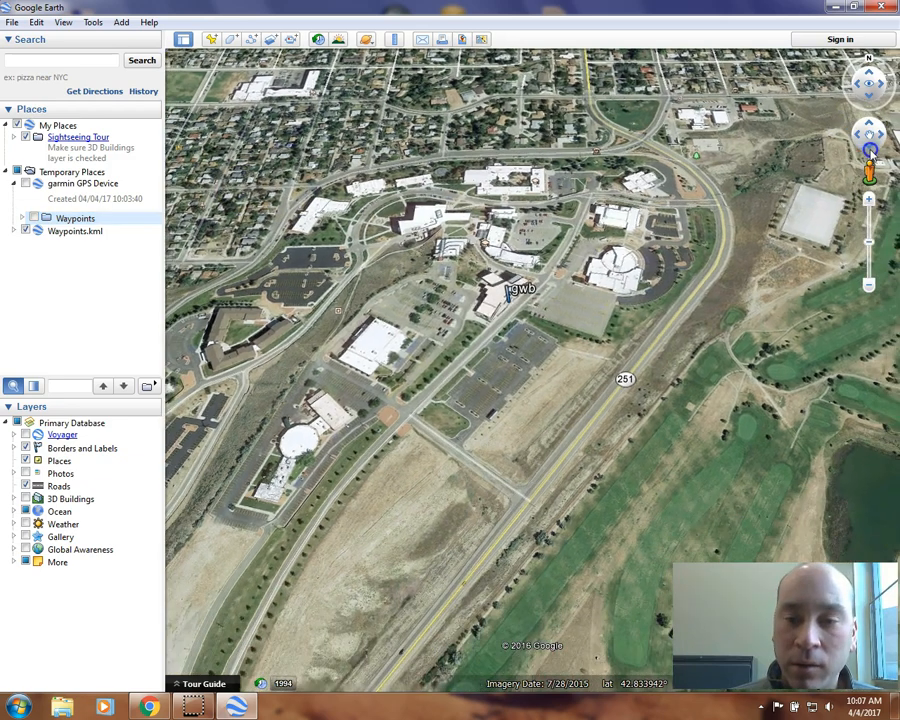
- Show the Garmin Waypoints folder over a top-down view of the campus and view the Pta waypoint's details
{"action": "left_click", "coordinate": [870, 124]}
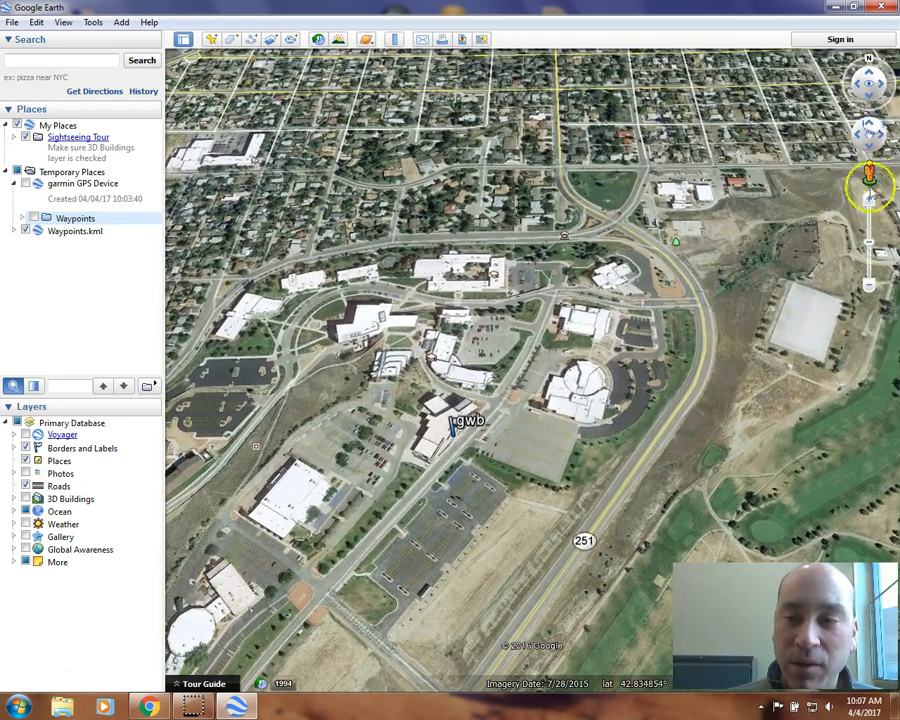
{"action": "left_click_drag", "start_coordinate": [870, 242], "coordinate": [870, 226]}
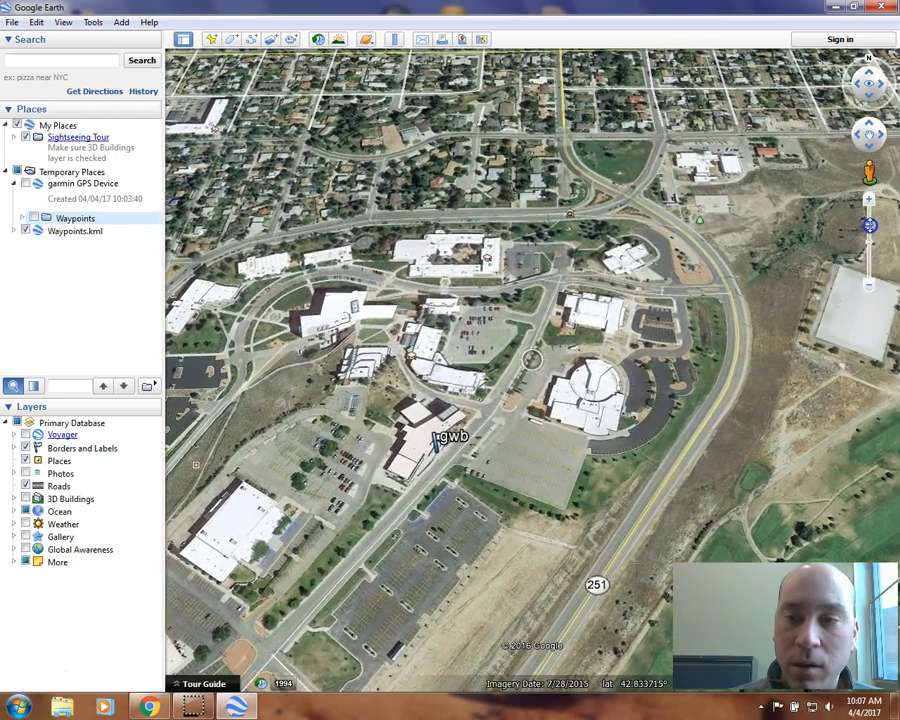
{"action": "left_click", "coordinate": [872, 96]}
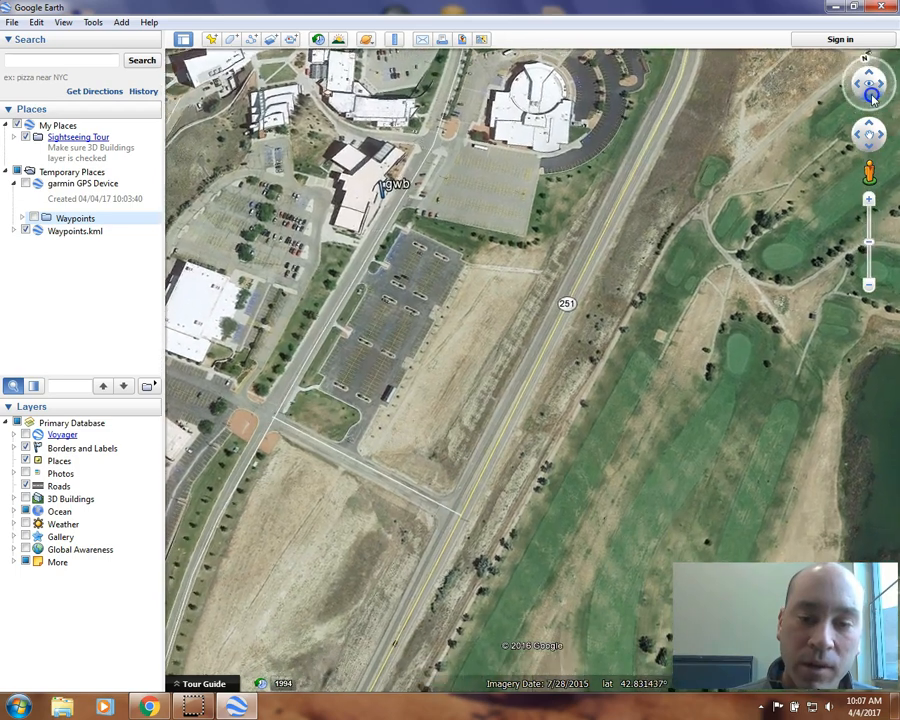
{"action": "left_click_drag", "start_coordinate": [412, 144], "coordinate": [568, 440]}
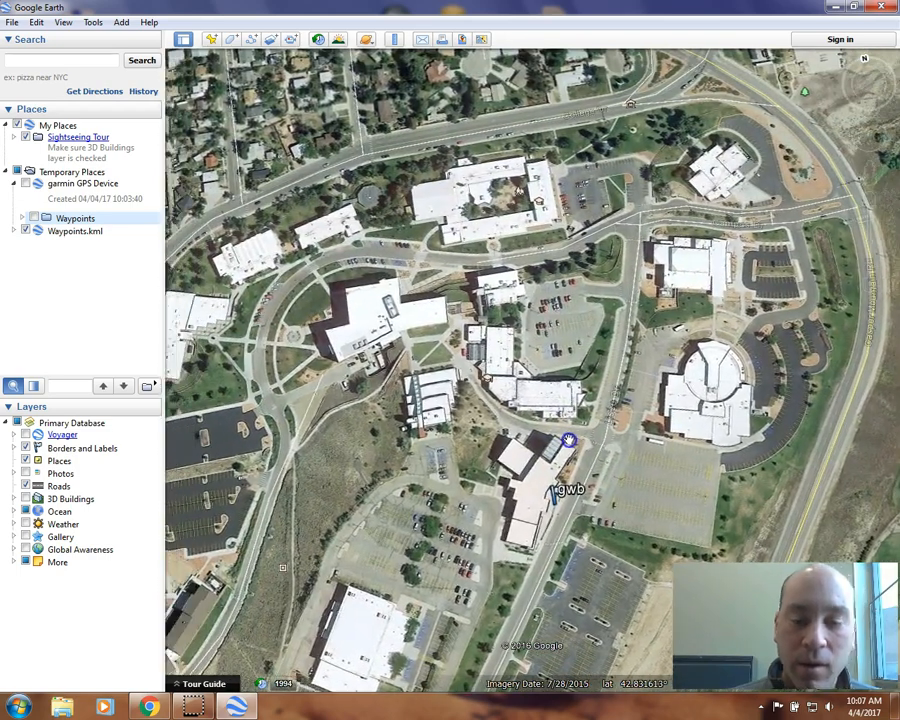
{"action": "left_click", "coordinate": [34, 218]}
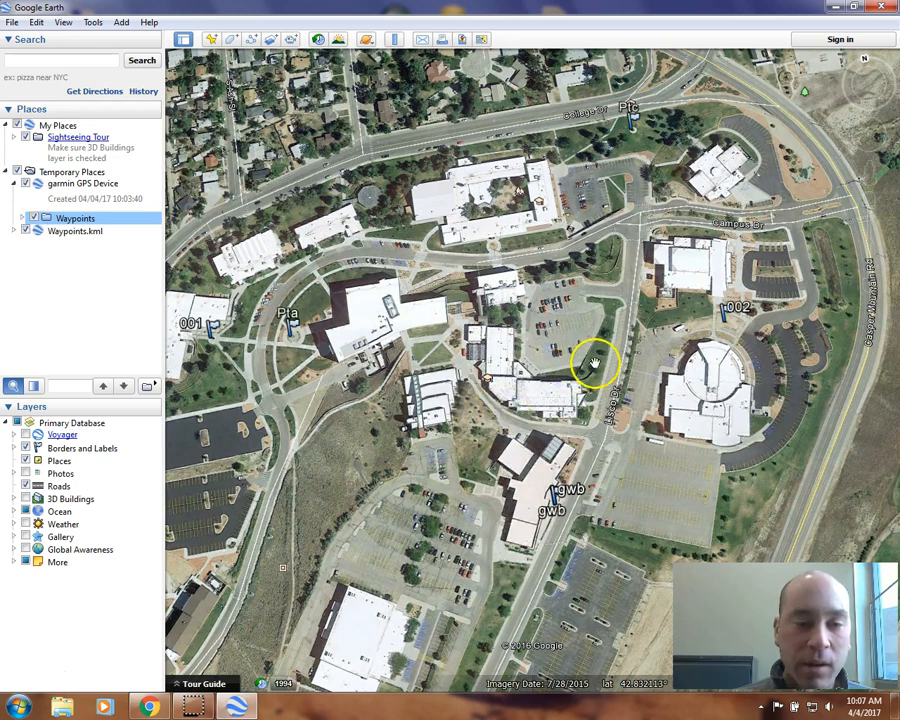
{"action": "left_click", "coordinate": [289, 320]}
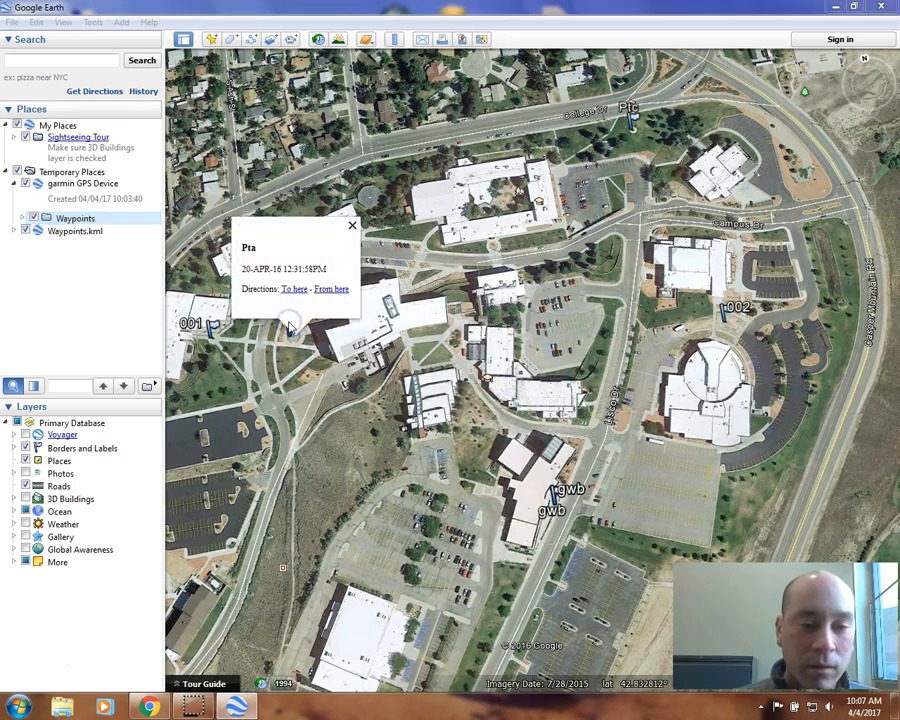
{"action": "left_click", "coordinate": [352, 225]}
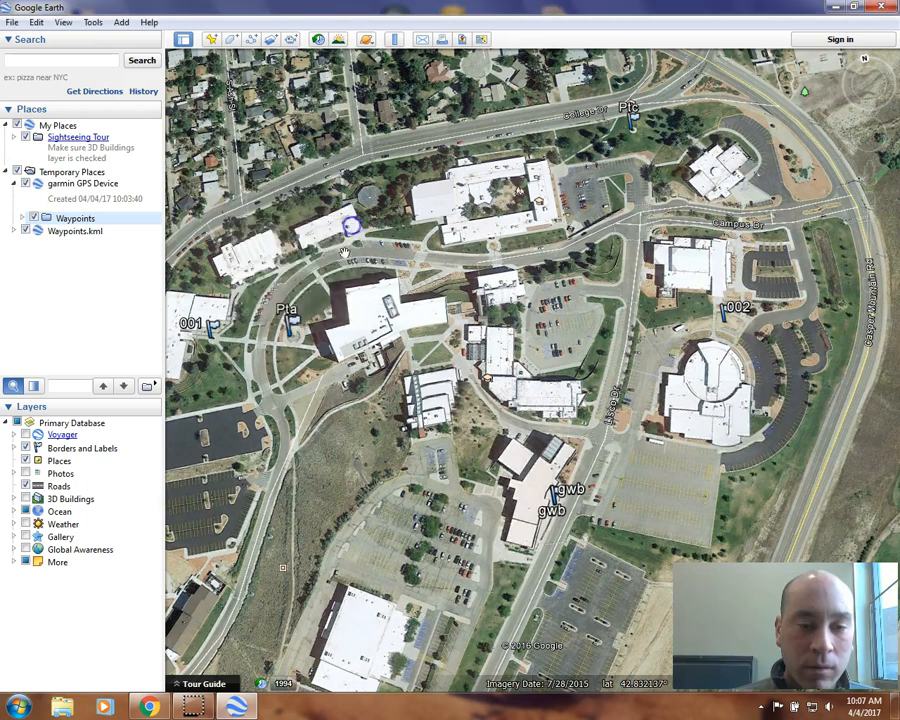
{"action": "right_click", "coordinate": [291, 321]}
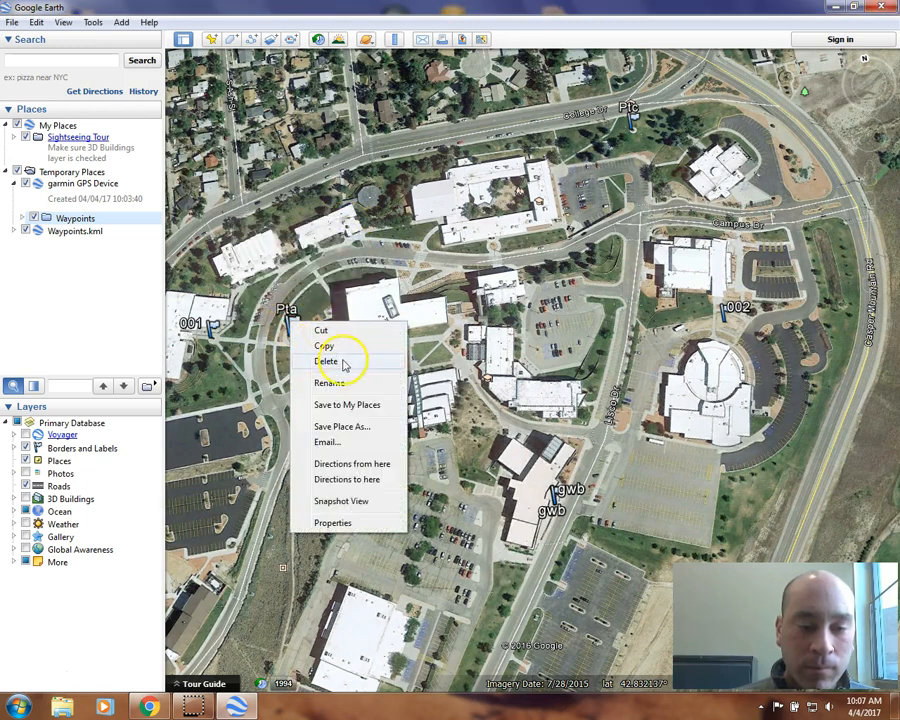
{"action": "left_click", "coordinate": [330, 530]}
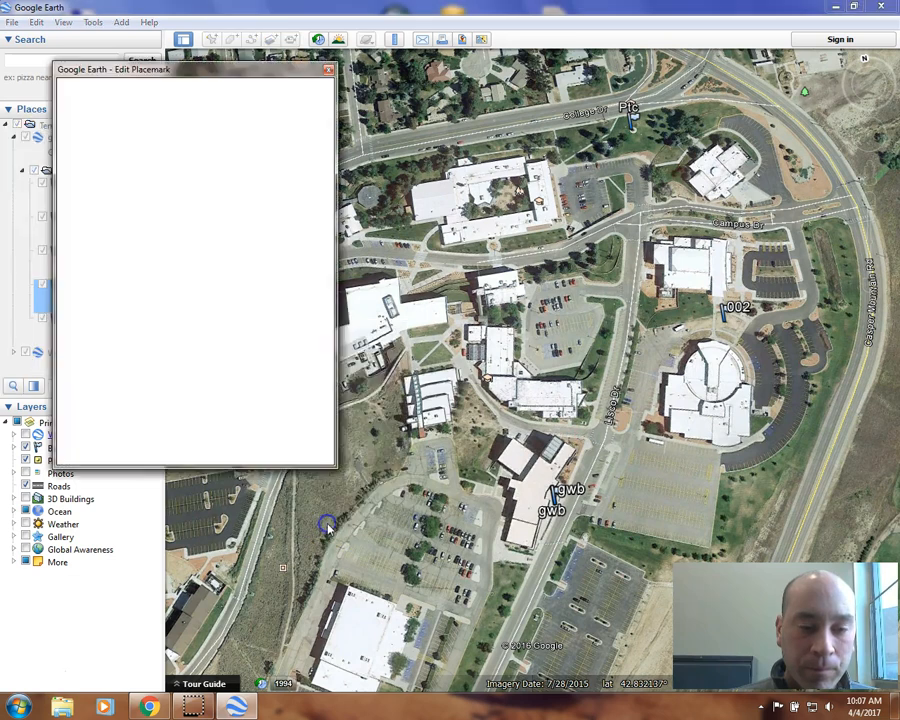
{"action": "left_click", "coordinate": [328, 70]}
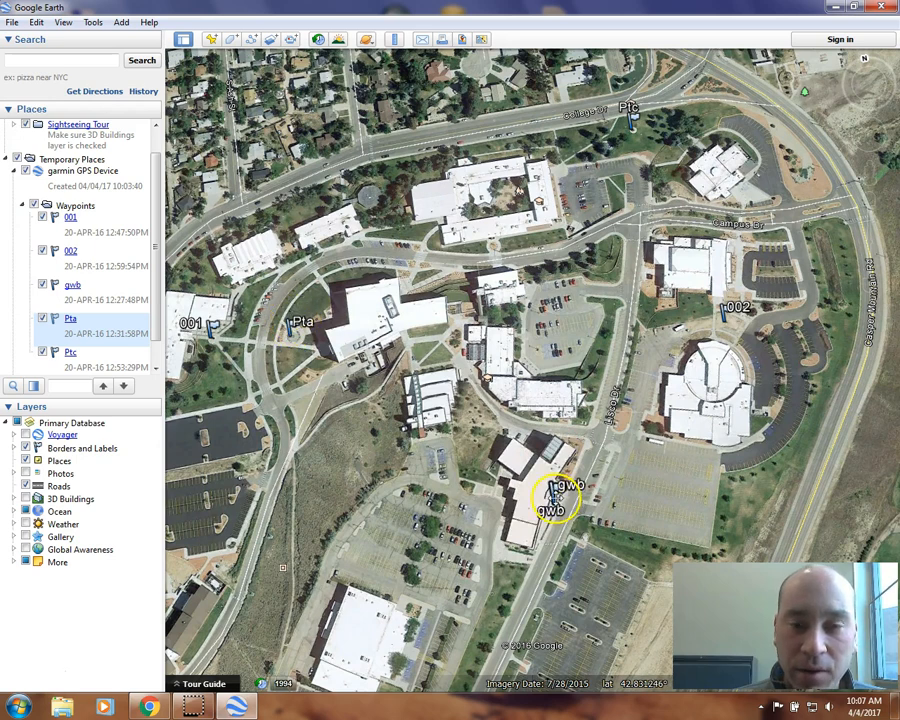
- Set the label color of the Pta waypoint to magenta in its placemark properties
{"action": "right_click", "coordinate": [286, 317]}
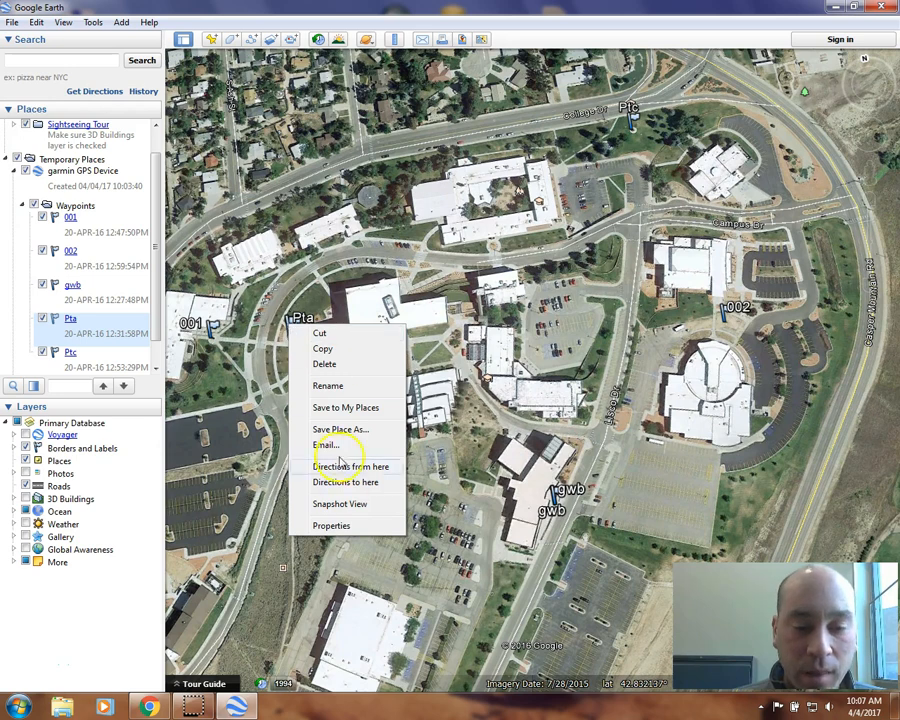
{"action": "left_click", "coordinate": [331, 525]}
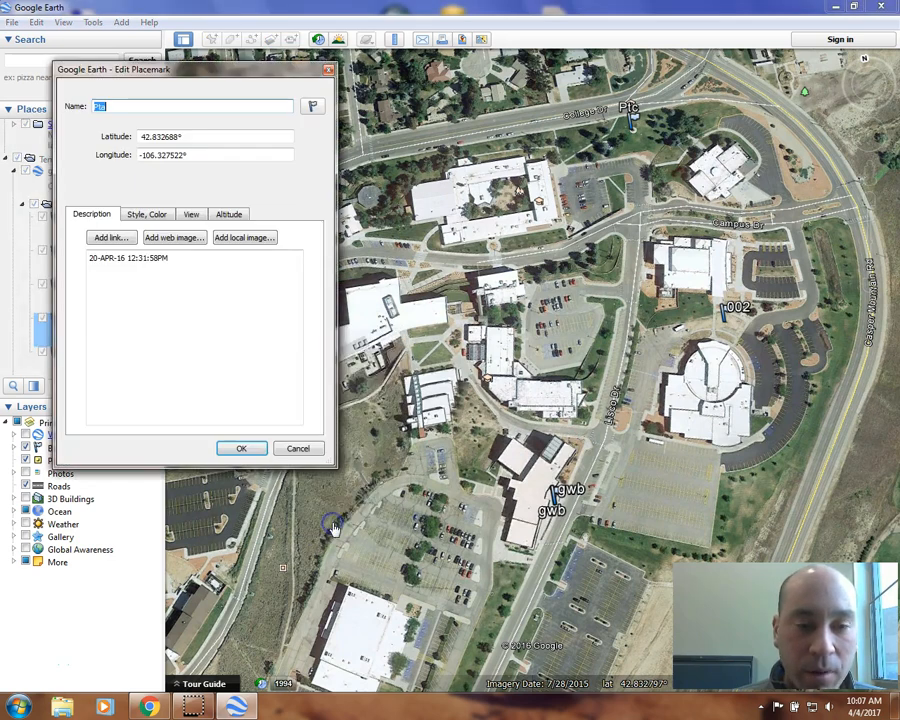
{"action": "left_click", "coordinate": [150, 215]}
{"action": "left_click", "coordinate": [86, 212]}
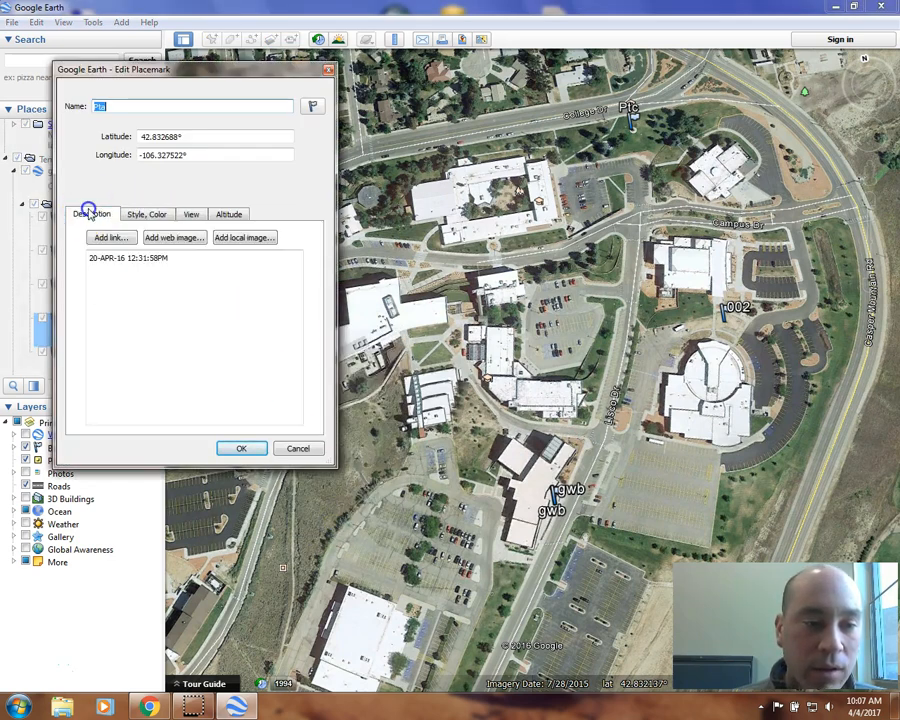
{"action": "left_click", "coordinate": [189, 212]}
{"action": "left_click", "coordinate": [142, 212]}
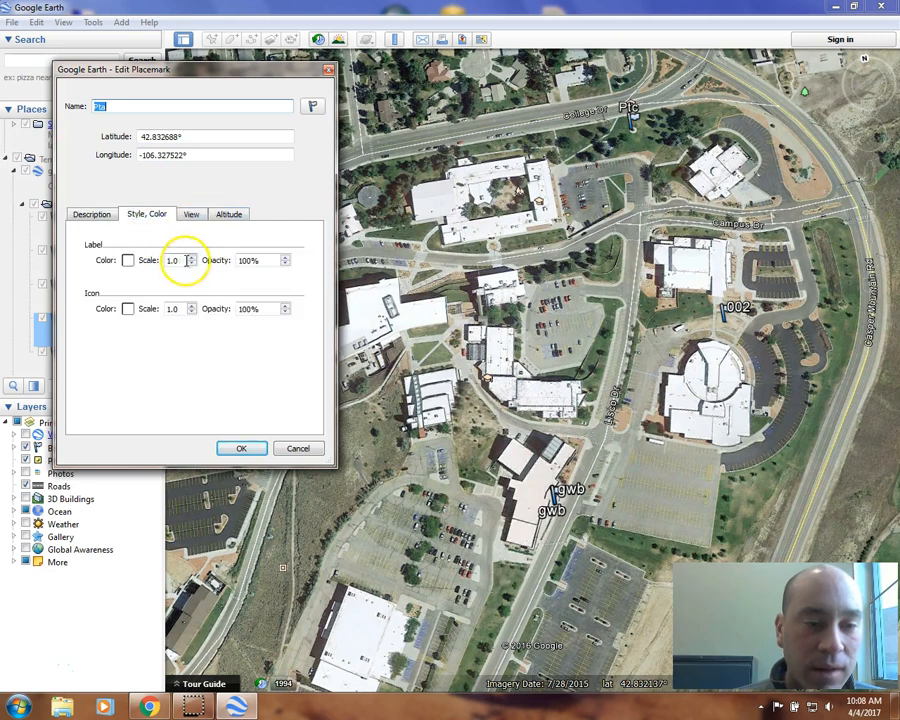
{"action": "left_click", "coordinate": [128, 260]}
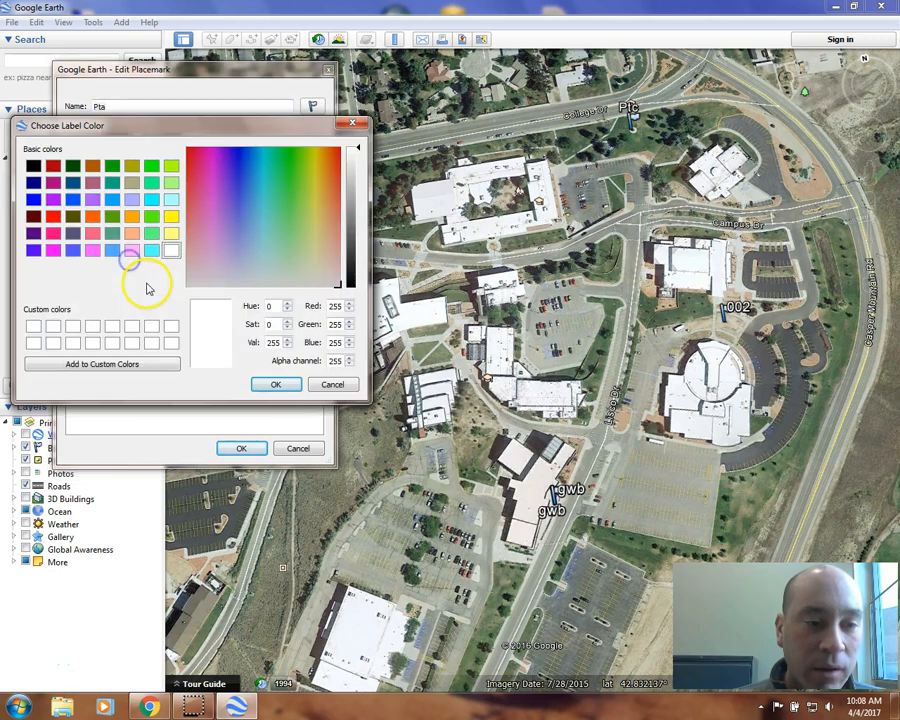
{"action": "left_click", "coordinate": [53, 182]}
{"action": "left_click", "coordinate": [268, 384]}
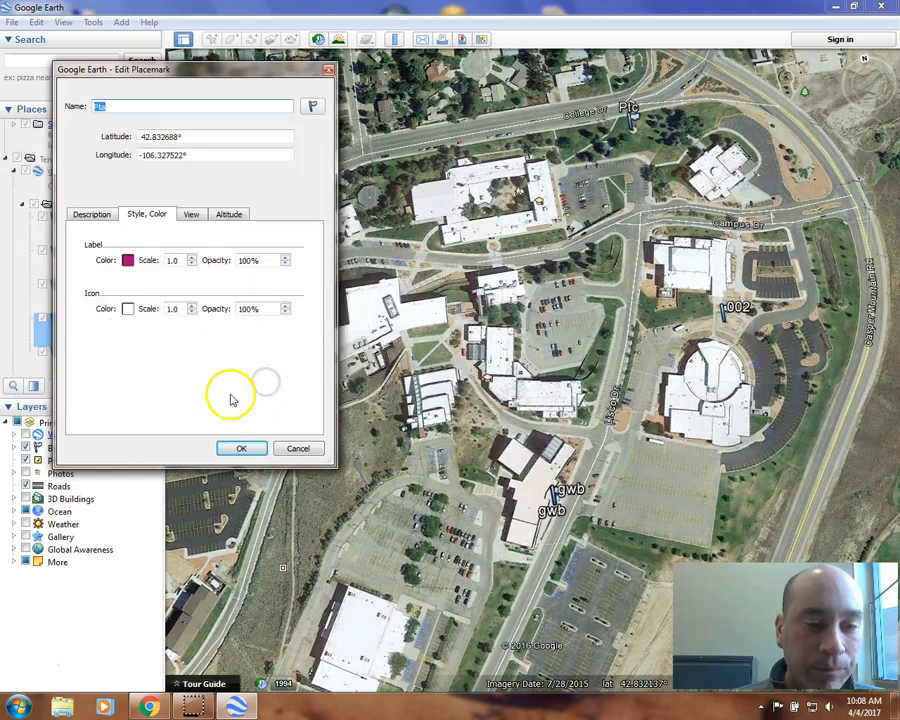
- Change the Pta waypoint's icon to the green pushpin and apply the placemark changes
{"action": "left_click", "coordinate": [191, 216]}
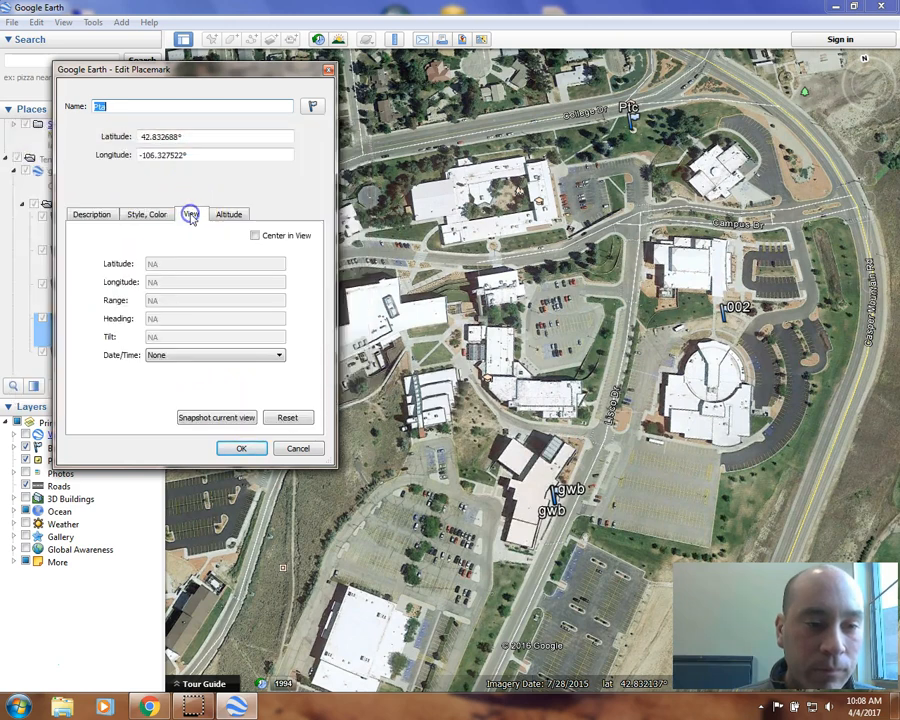
{"action": "left_click", "coordinate": [148, 217]}
{"action": "left_click", "coordinate": [311, 105]}
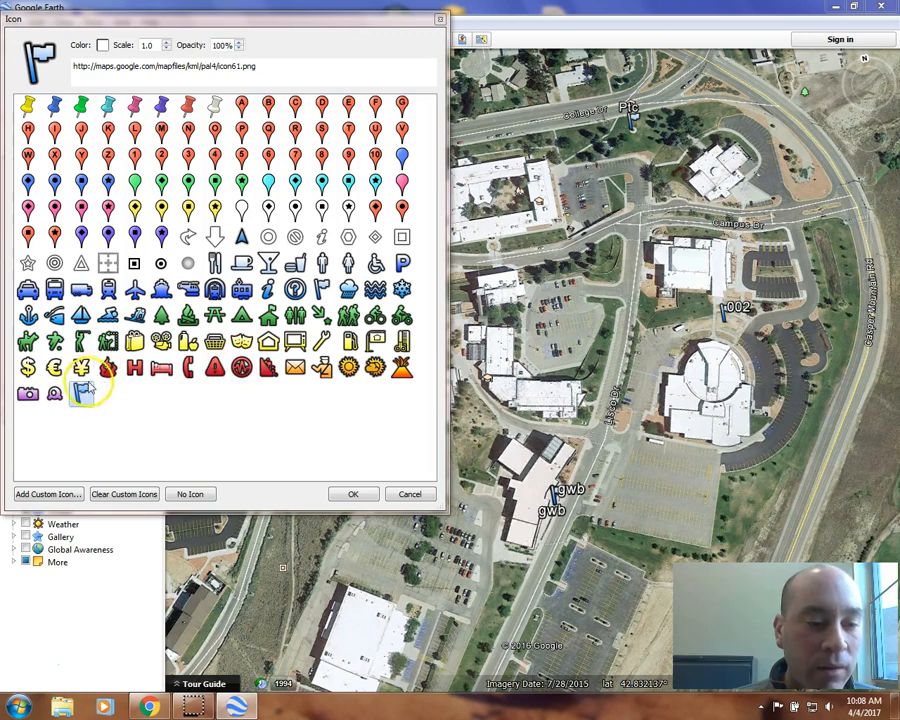
{"action": "left_click", "coordinate": [80, 106]}
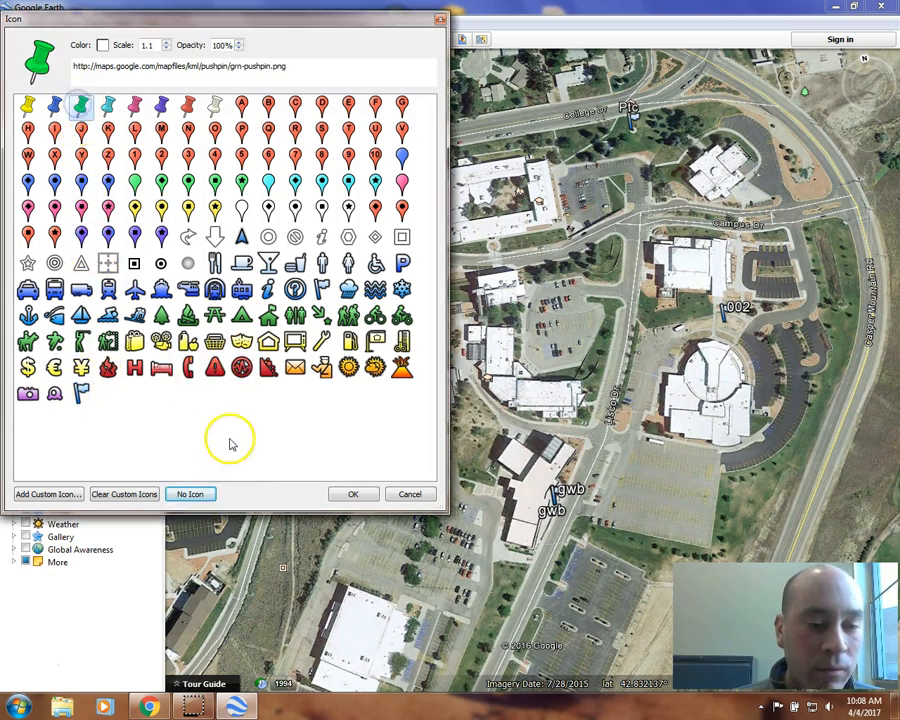
{"action": "left_click", "coordinate": [354, 494]}
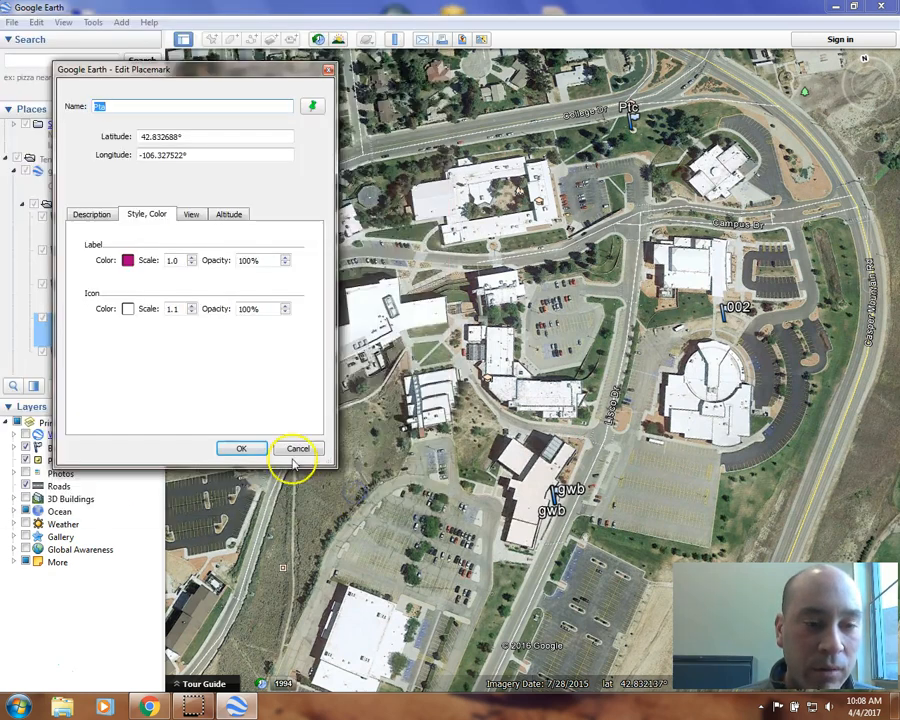
{"action": "left_click", "coordinate": [246, 449]}
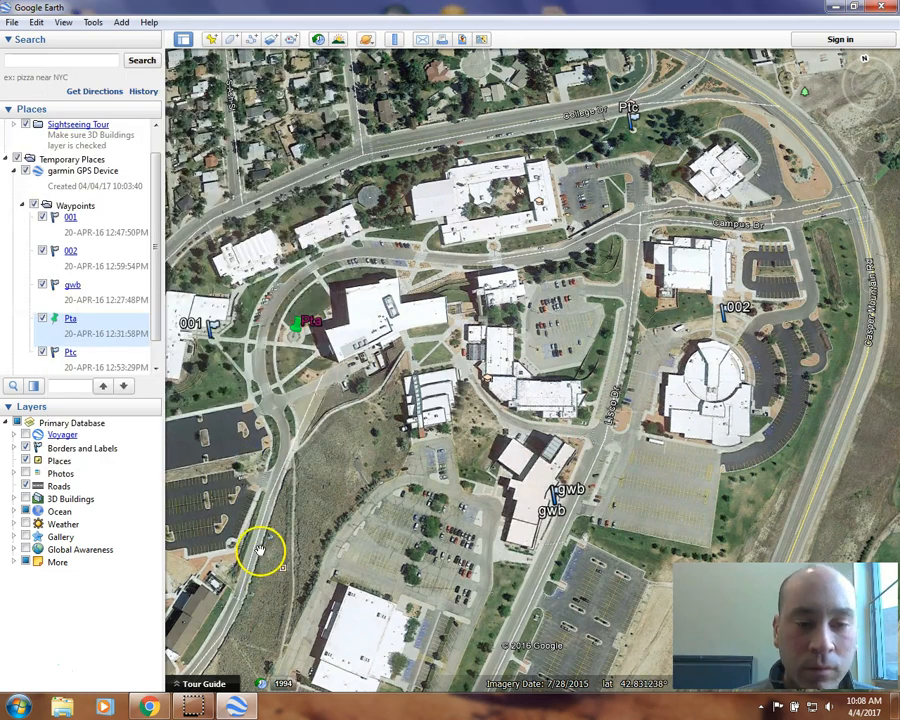
- Rename the Pta waypoint as "Statue in front of Union Building"
{"action": "right_click", "coordinate": [297, 322]}
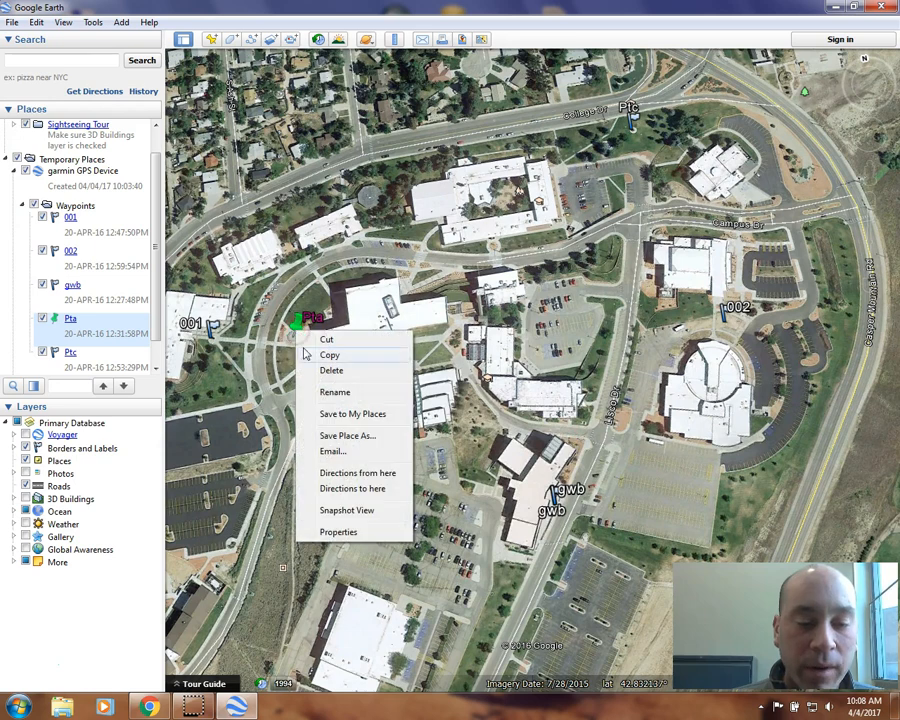
{"action": "left_click", "coordinate": [338, 532]}
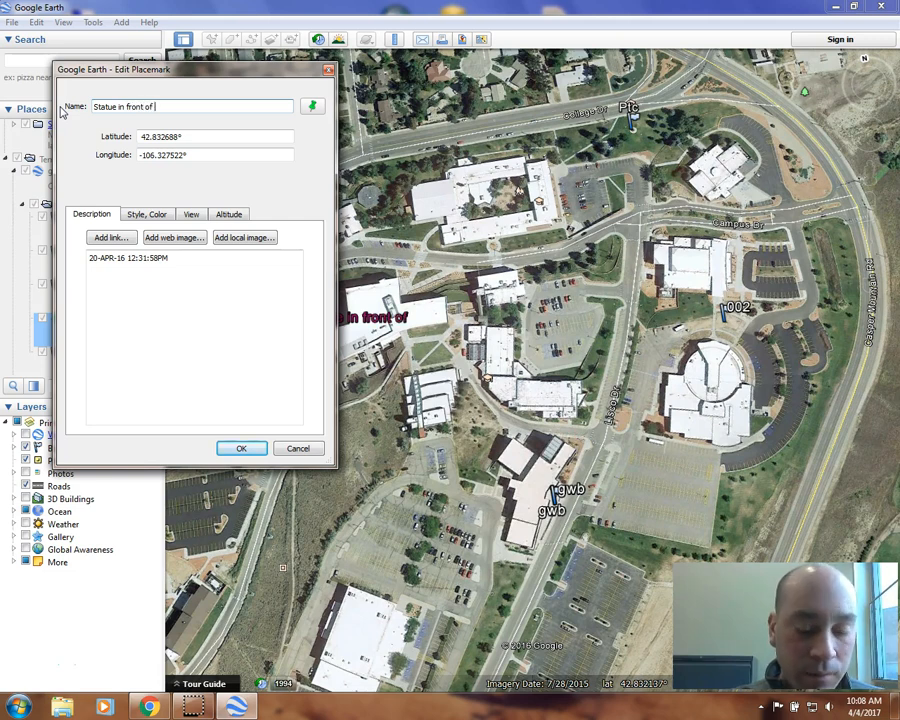
{"action": "type", "text": "Building"}
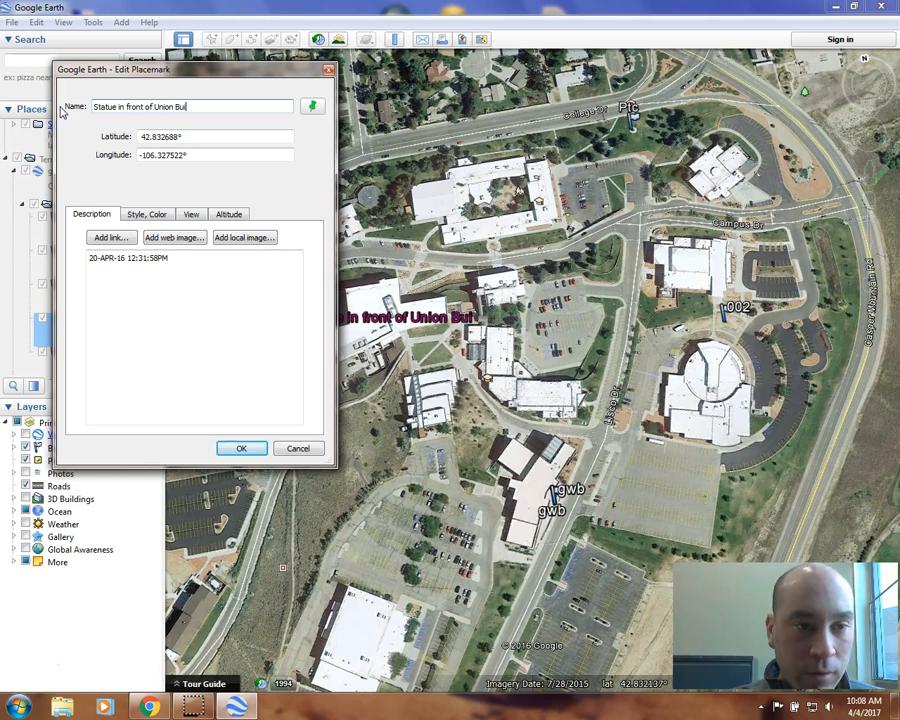
{"action": "left_click", "coordinate": [238, 448]}
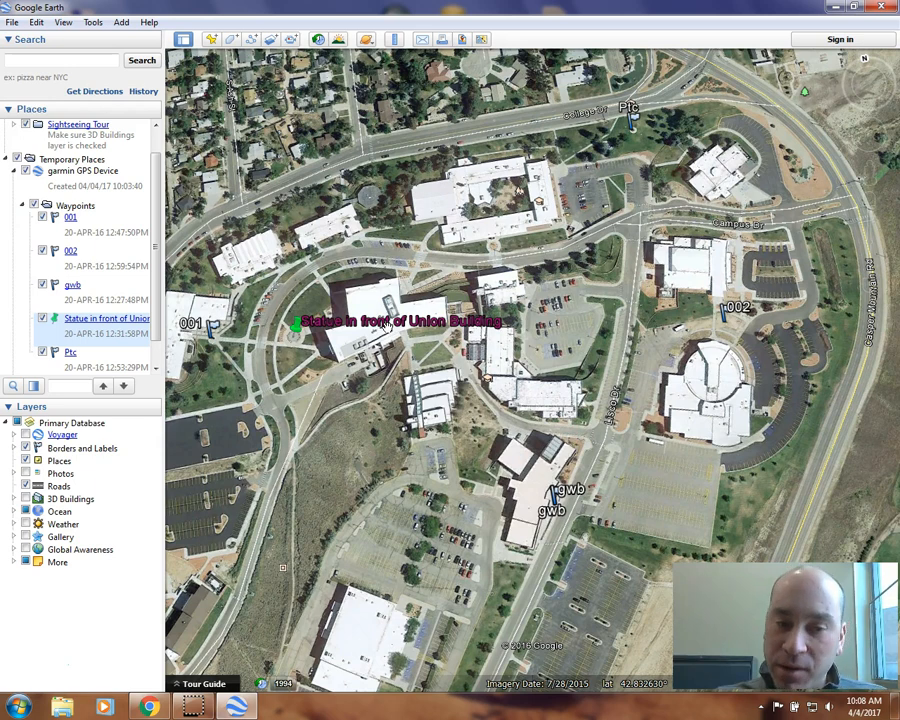
- Save the current map view to the Desktop as a JPEG image named Map1
{"action": "left_click", "coordinate": [11, 22]}
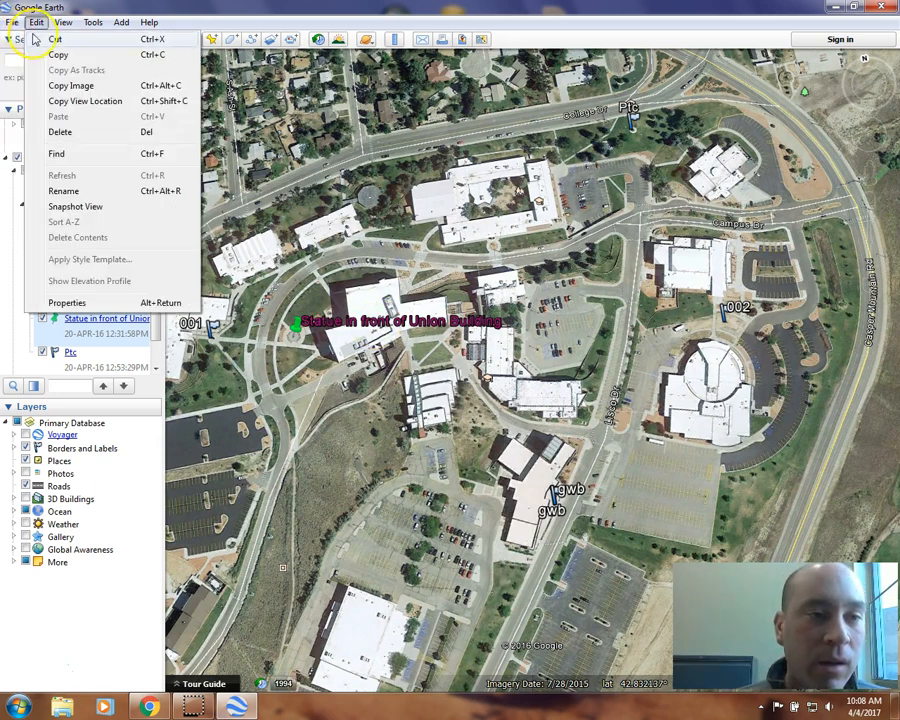
{"action": "mouse_move", "coordinate": [20, 54]}
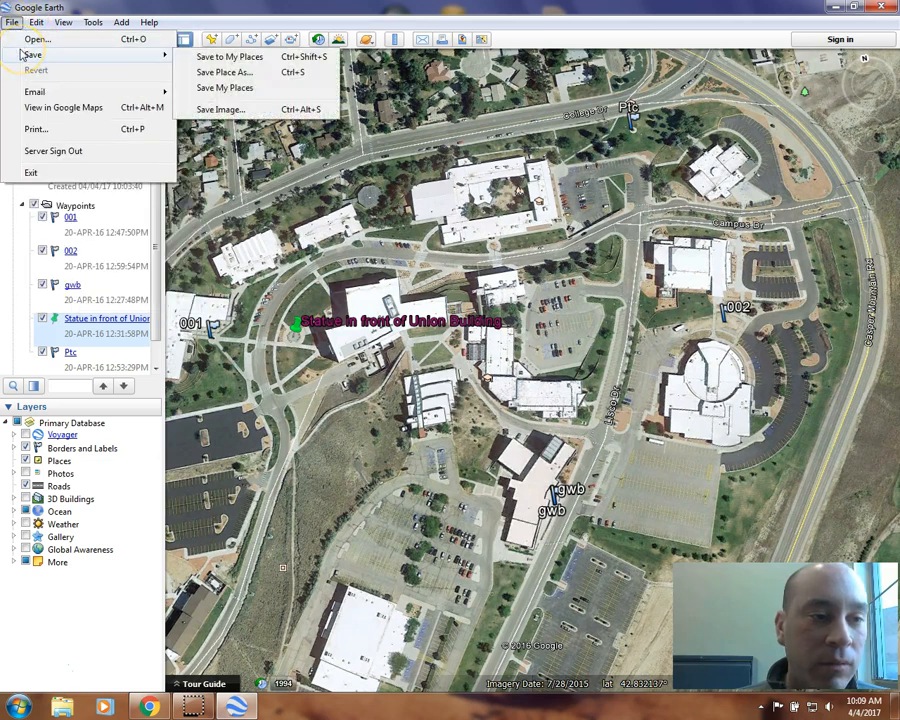
{"action": "left_click", "coordinate": [220, 109]}
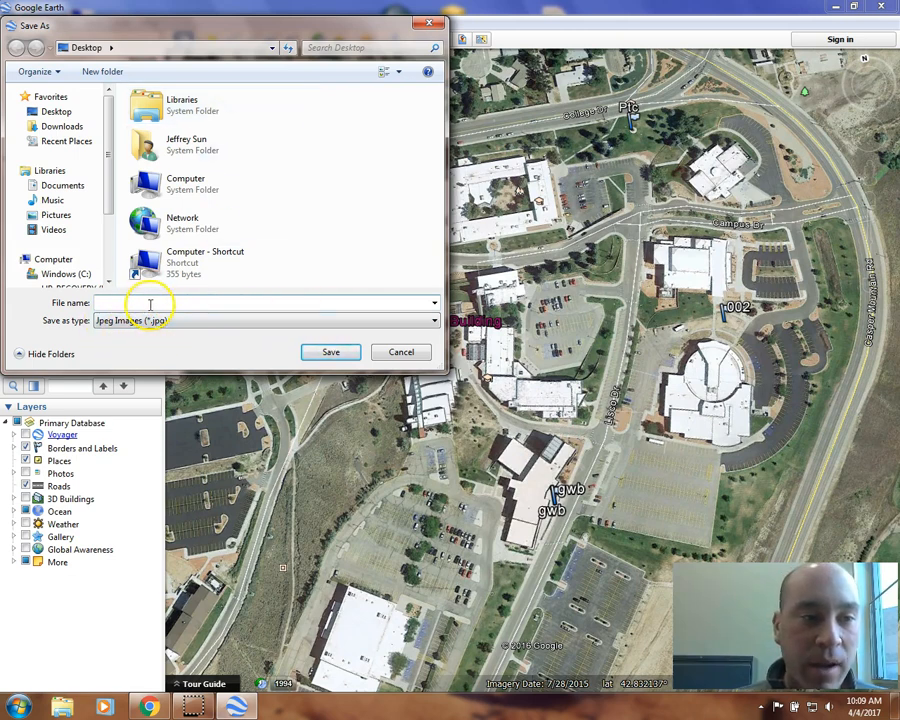
{"action": "left_click", "coordinate": [62, 111]}
{"action": "left_click", "coordinate": [112, 300]}
{"action": "type", "text": "Map1"}
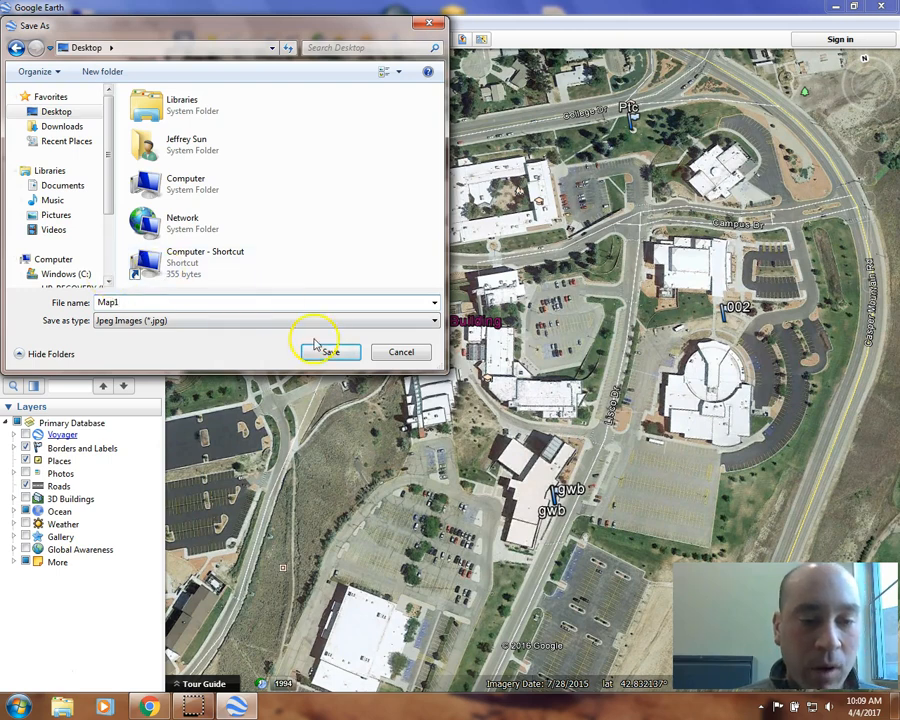
{"action": "left_click", "coordinate": [330, 351]}
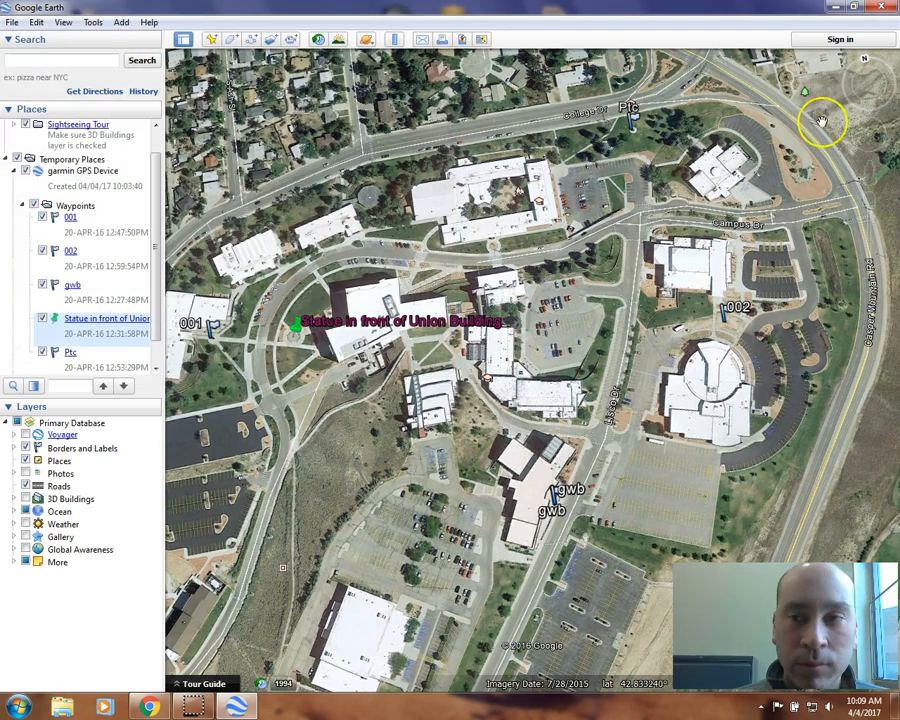
- Move the Map1 image to the middle of the desktop, view it, and return to Google Earth
{"action": "left_click", "coordinate": [834, 7]}
{"action": "left_click_drag", "start_coordinate": [47, 229], "coordinate": [428, 342]}
{"action": "double_click", "coordinate": [447, 369]}
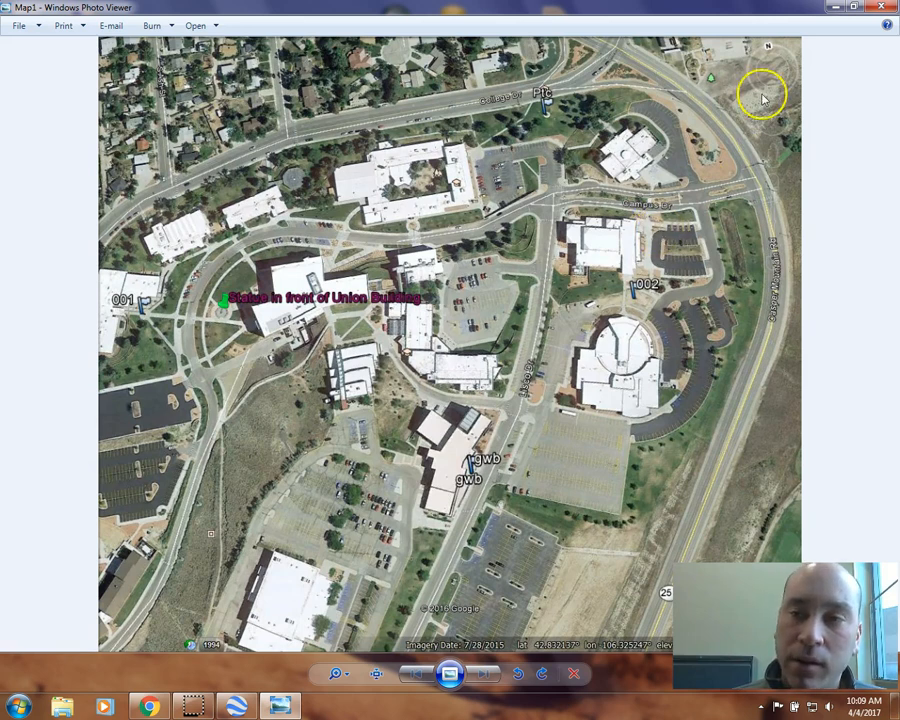
{"action": "left_click", "coordinate": [880, 8]}
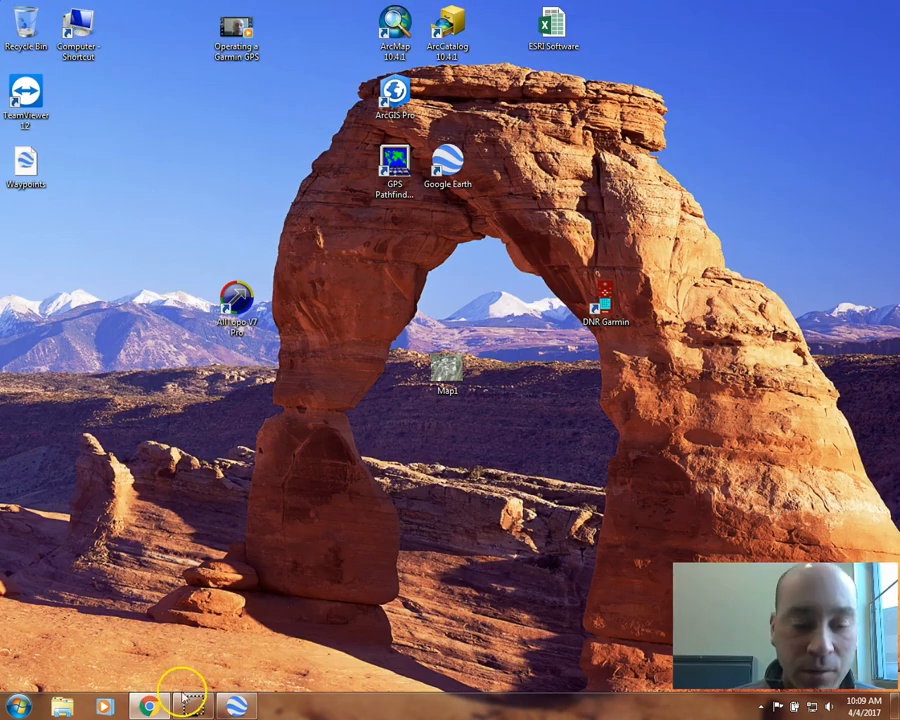
{"action": "left_click", "coordinate": [238, 704]}
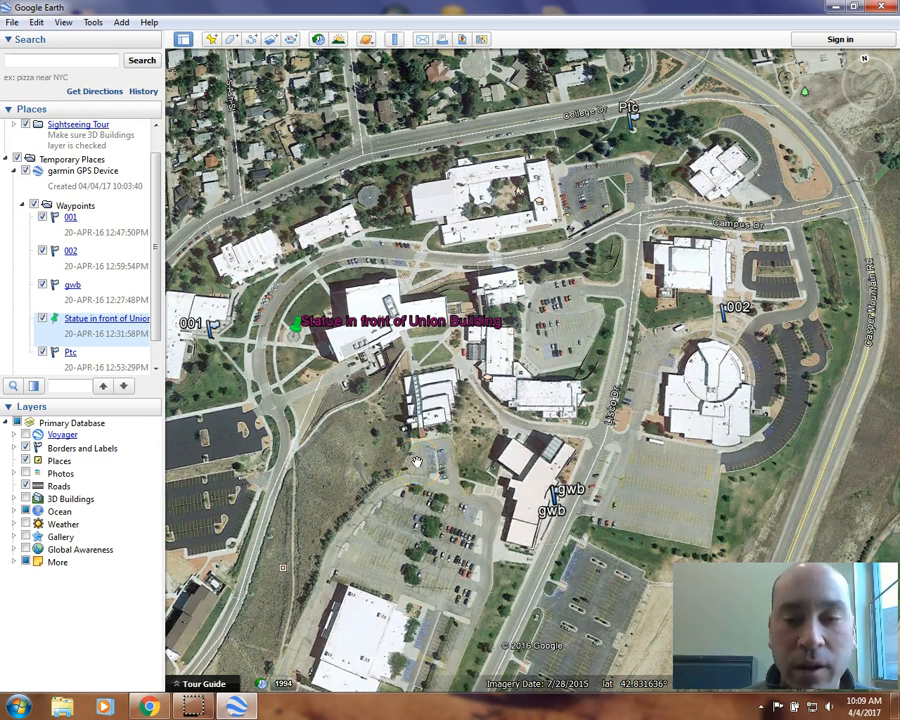